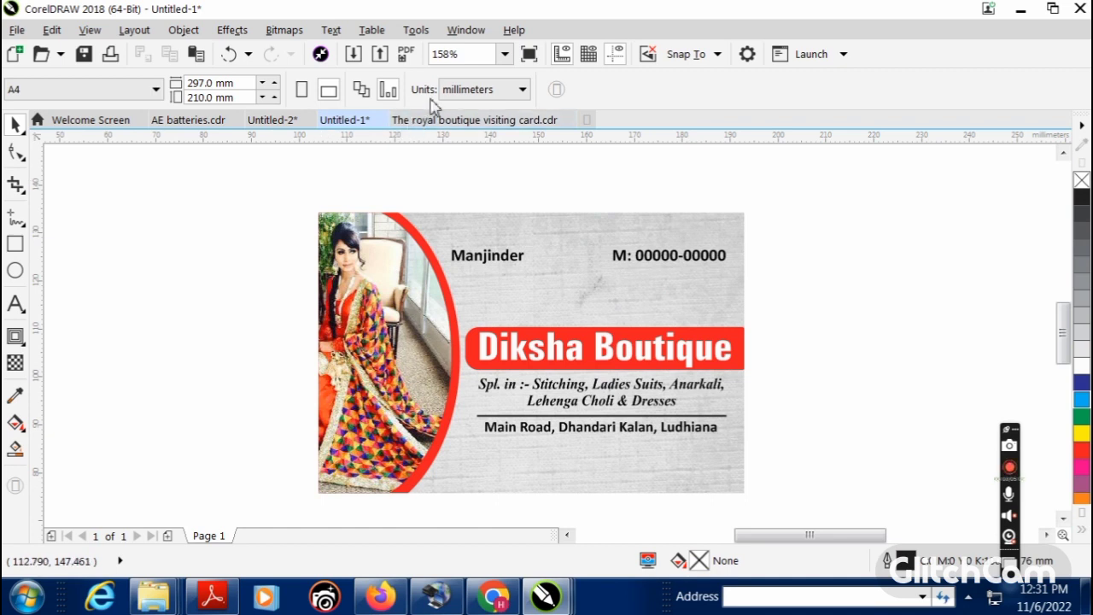
Step: Set the document units to inches and resize the visiting card group to a height of 2.1 inches
left_click(455, 94)
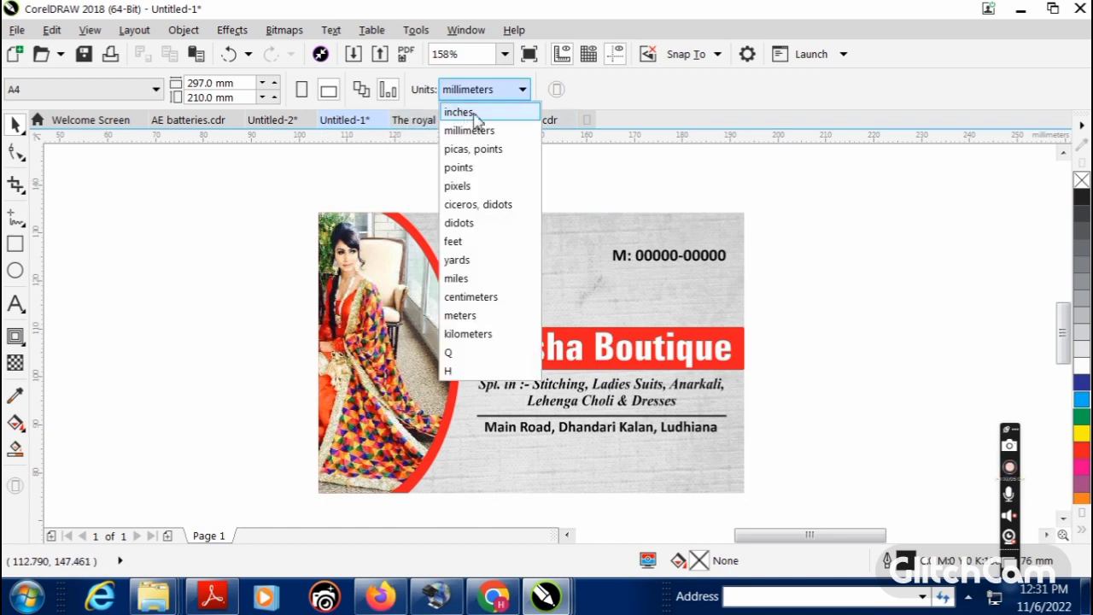
left_click(459, 112)
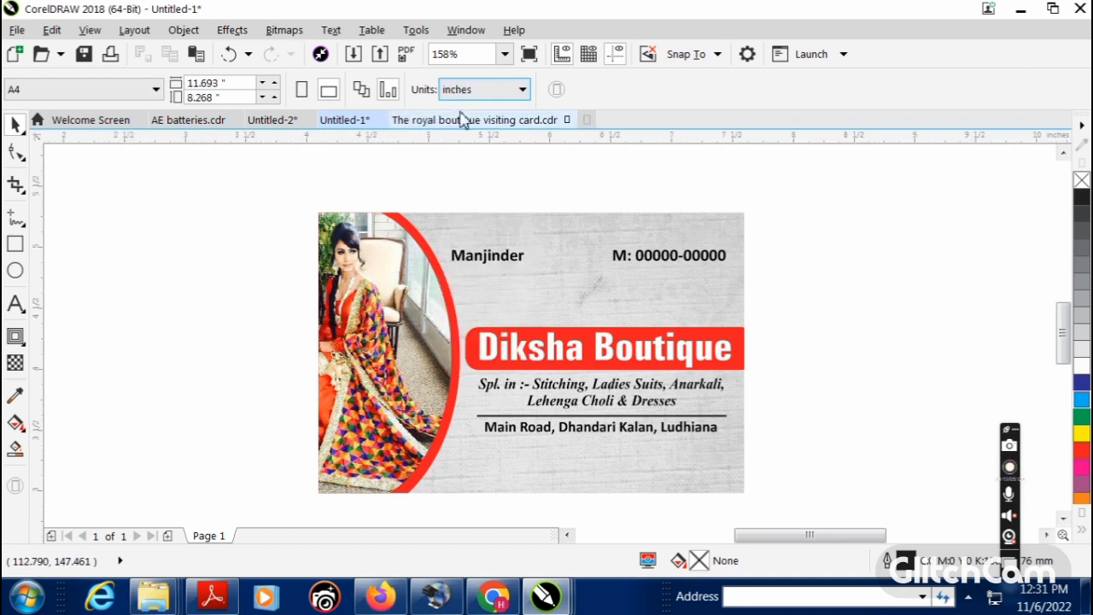
left_click(444, 308)
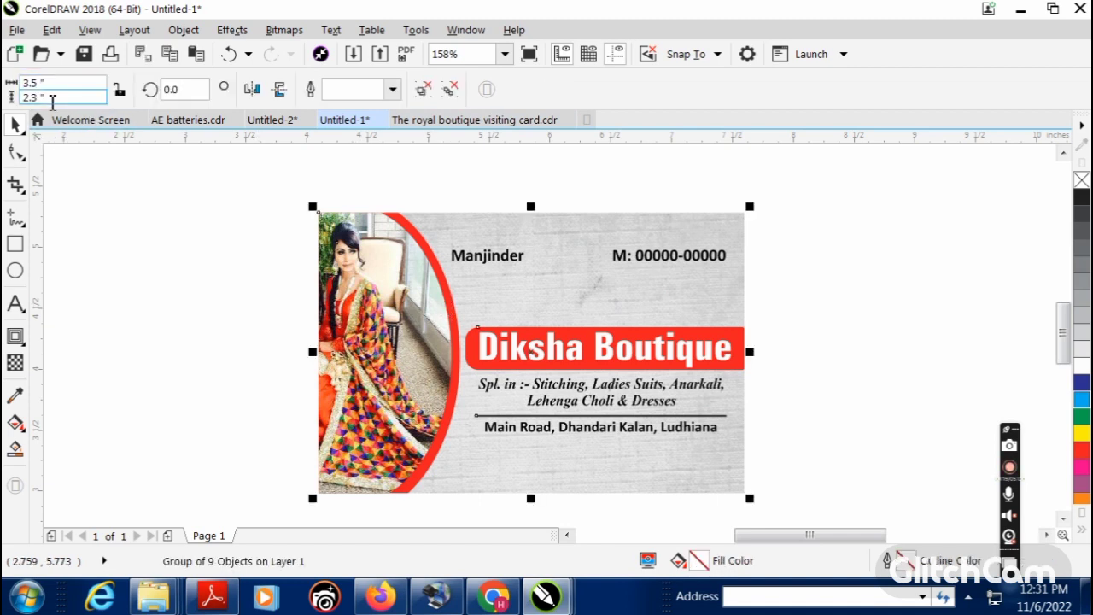
double_click(52, 99)
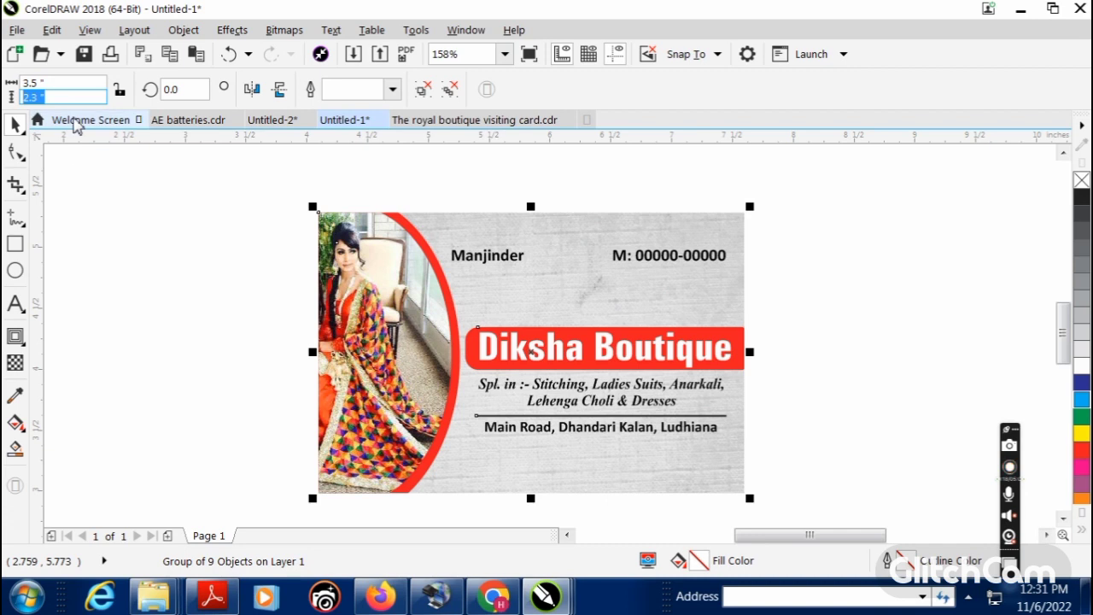
type("2")
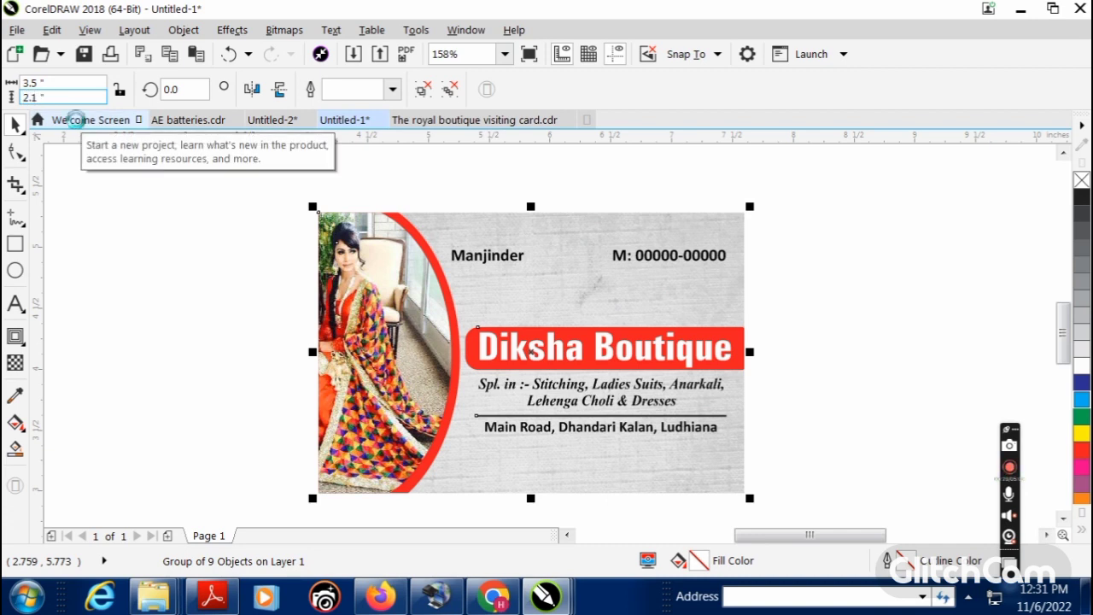
key("Return")
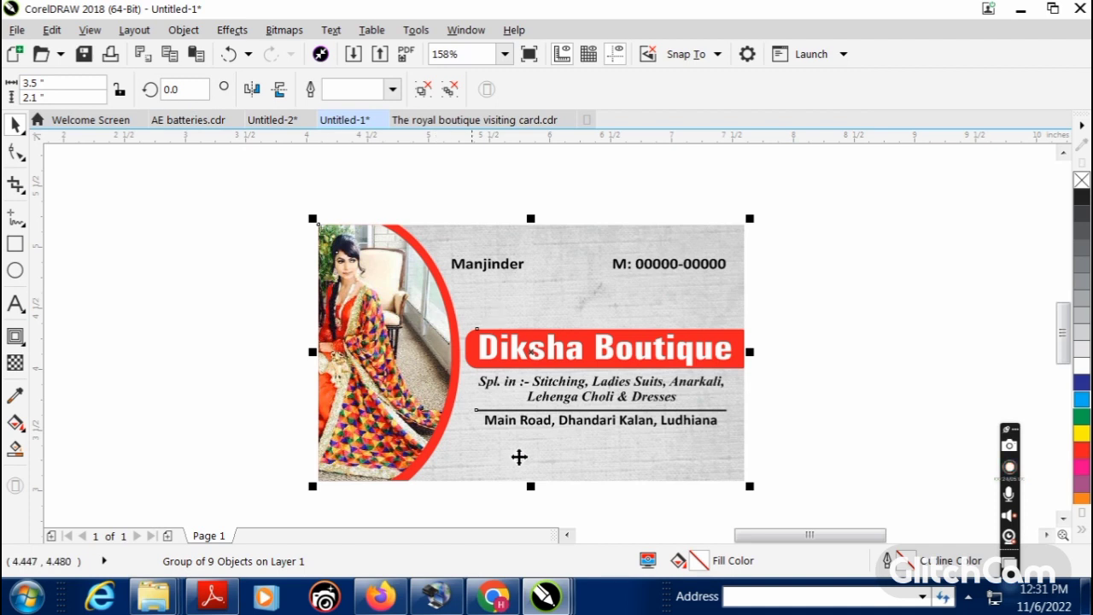
Step: Set a custom page size of 3.5 inches wide by 2.1 inches high
left_click(824, 329)
scroll(537, 296, "down", 4)
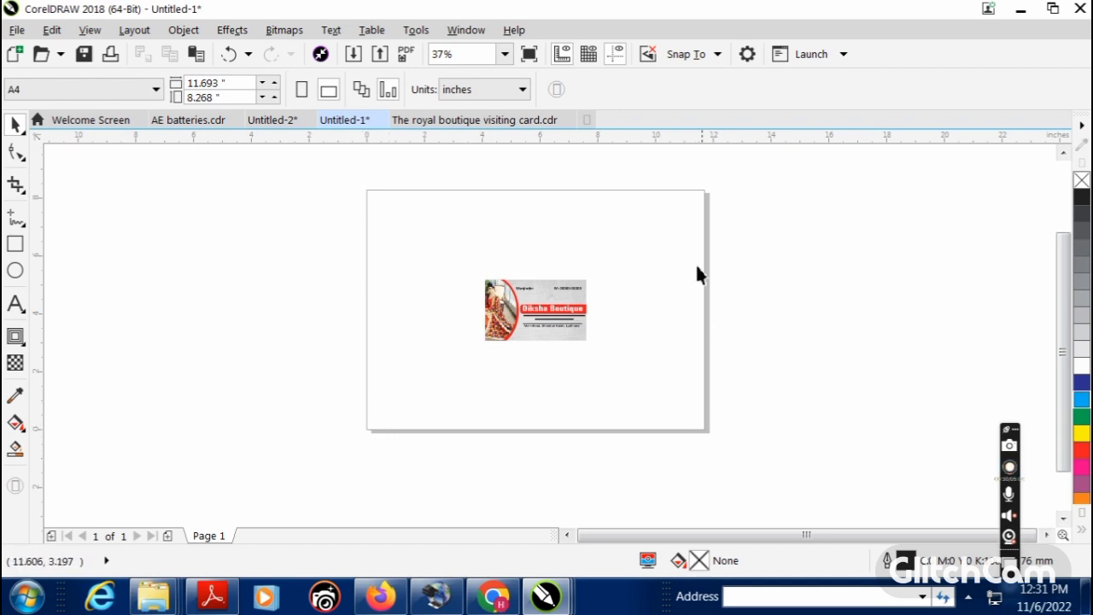
left_click(217, 82)
type("3.5")
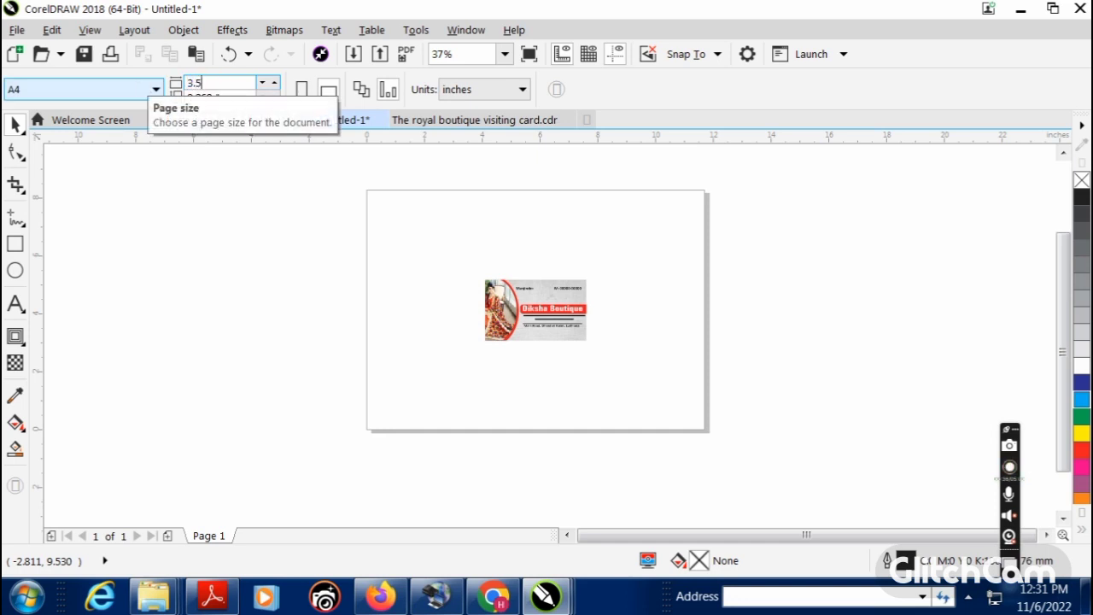
key("Tab")
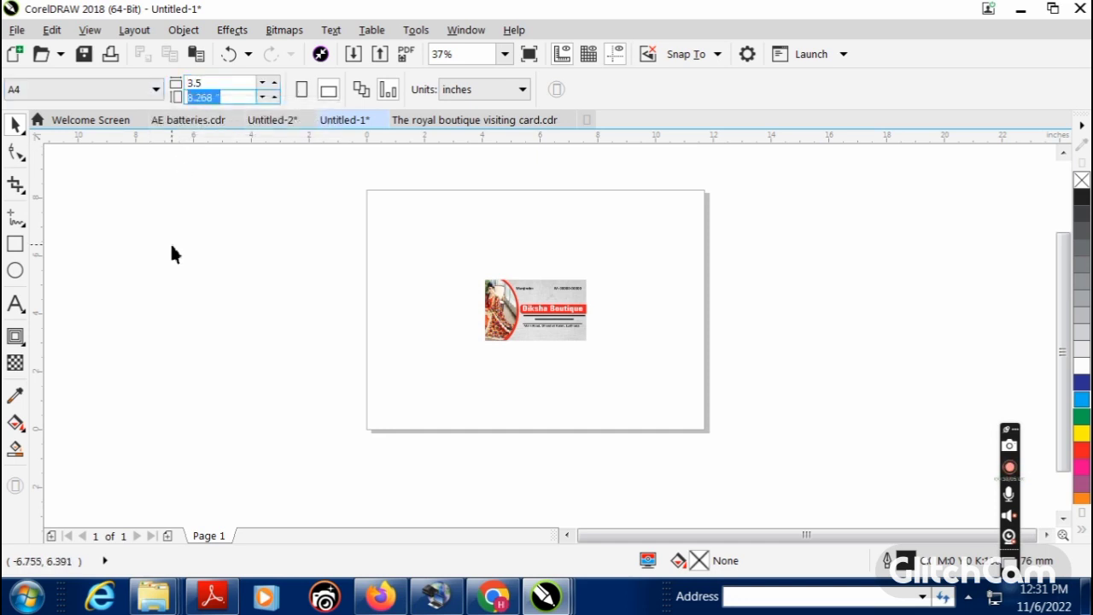
type("2.1")
key("Return")
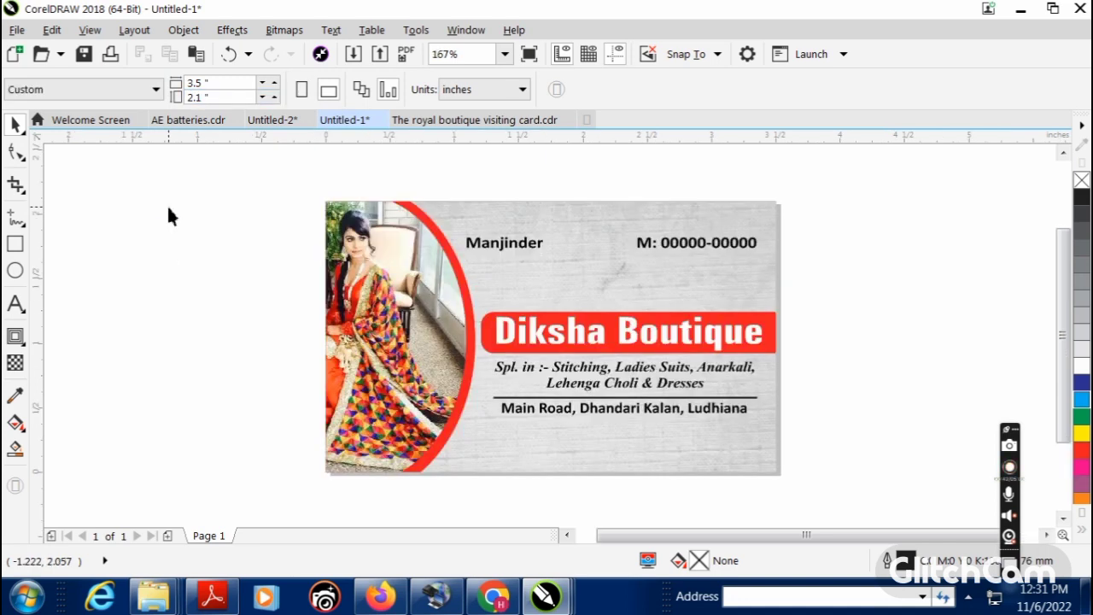
scroll(576, 336, "down", 1)
scroll(515, 338, "up", 1)
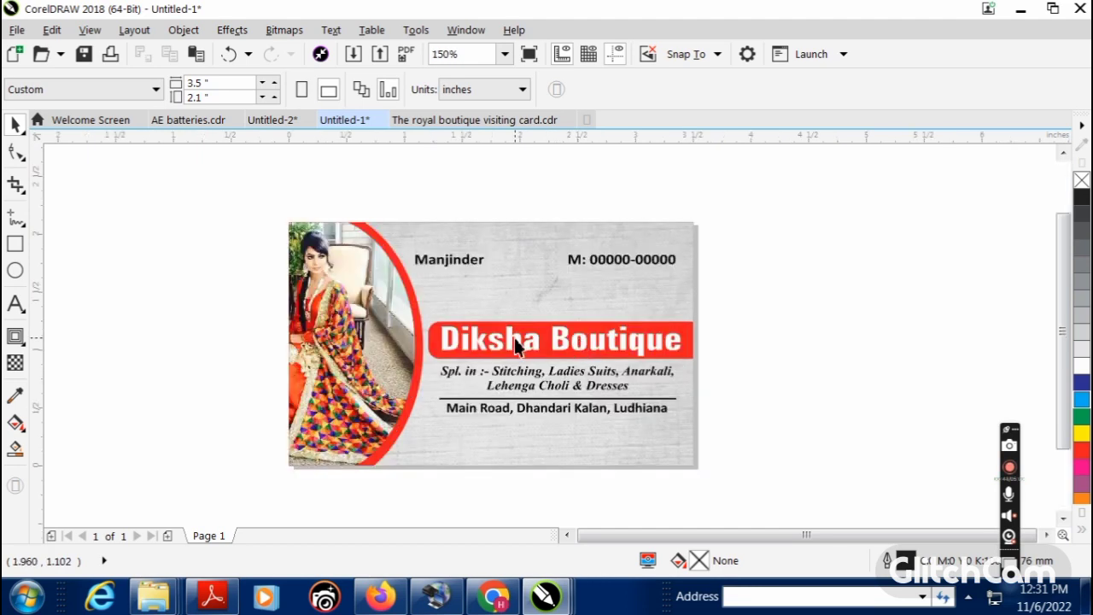
Step: Move the card group aside, off the page, to compare its dimensions with the page size
left_click(485, 319)
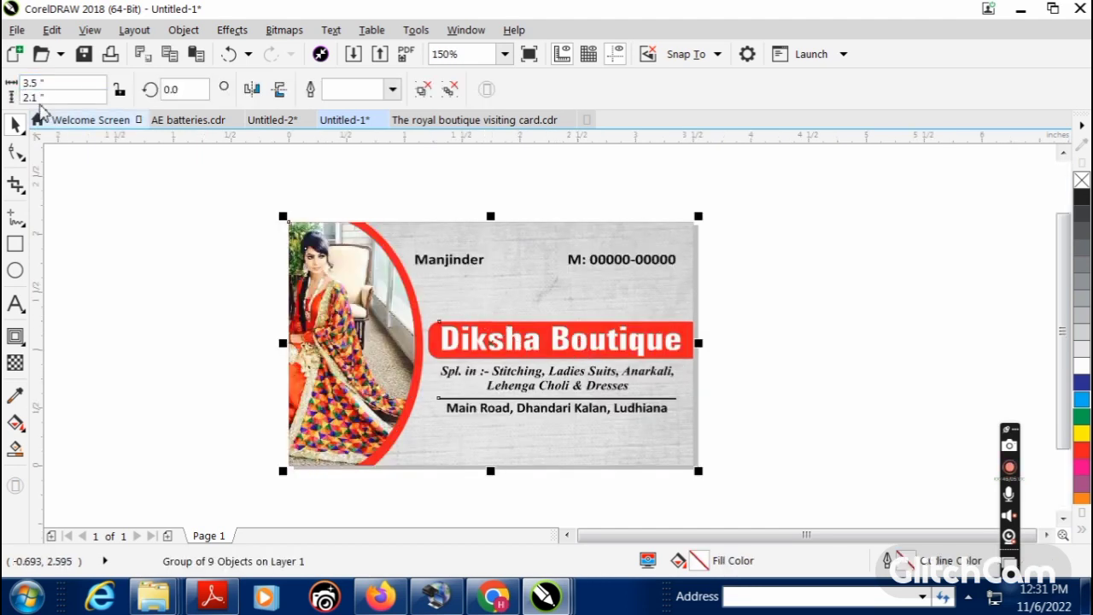
left_click_drag(468, 329, 856, 349)
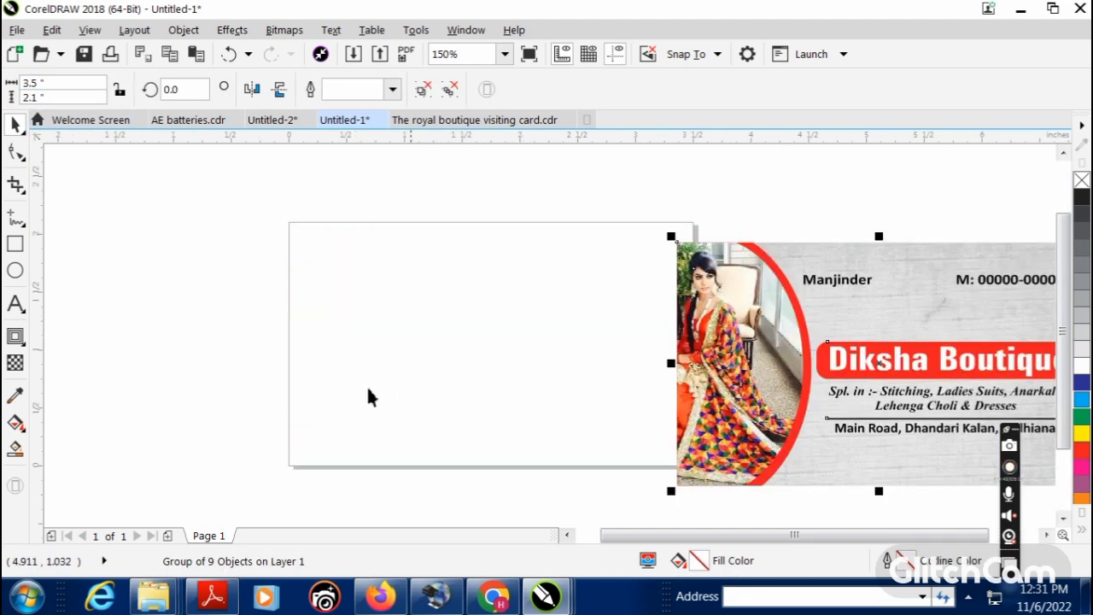
left_click(51, 85)
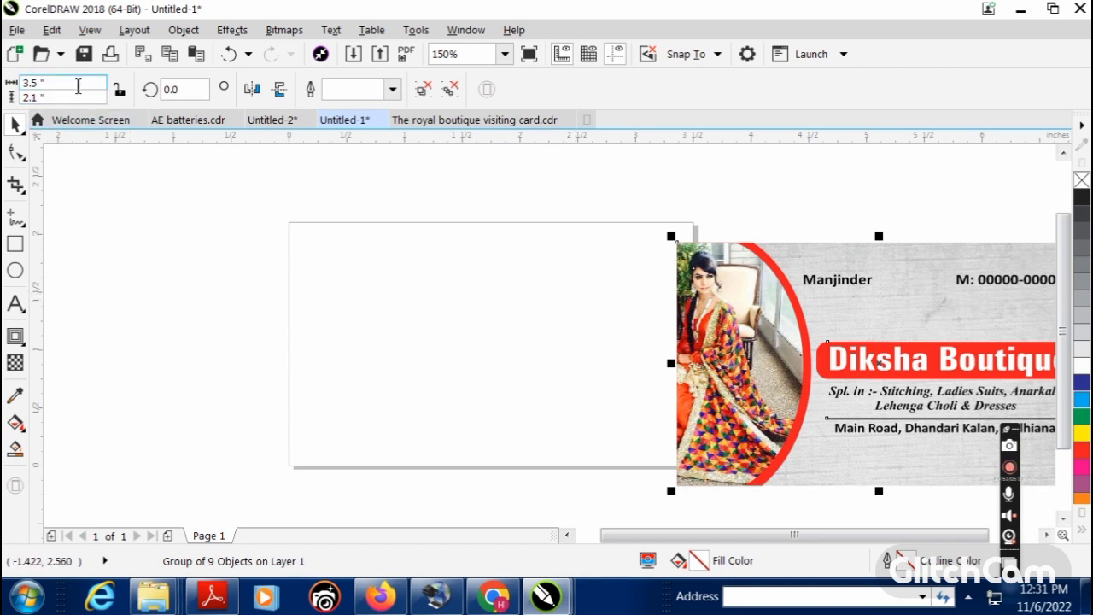
left_click(134, 265)
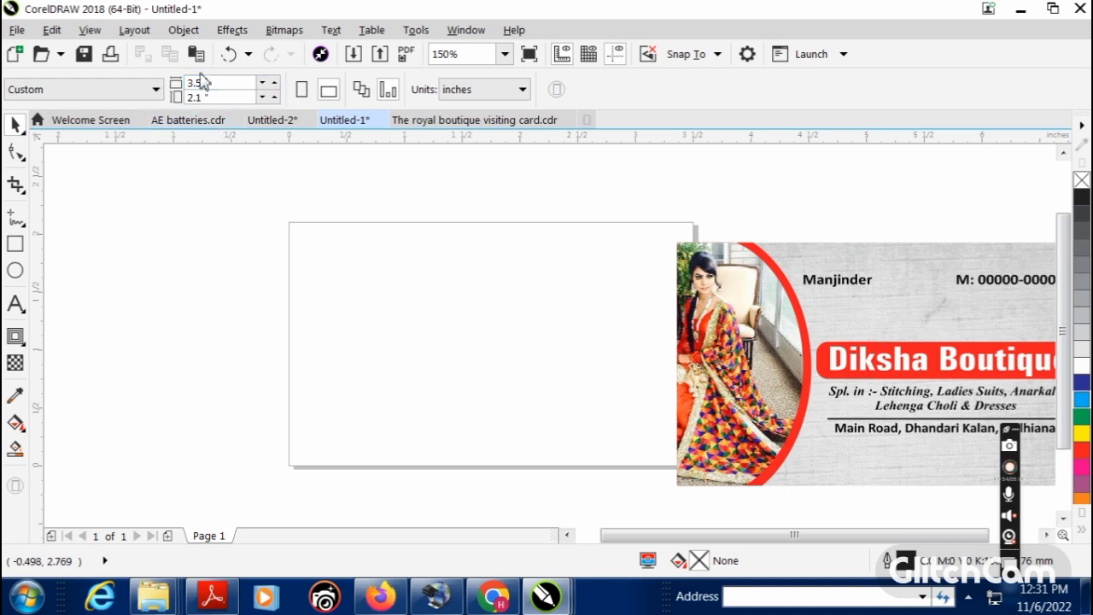
Step: Center the card group on the page
left_click(715, 331)
scroll(617, 306, "down", 1)
scroll(749, 335, "up", 1)
key("p")
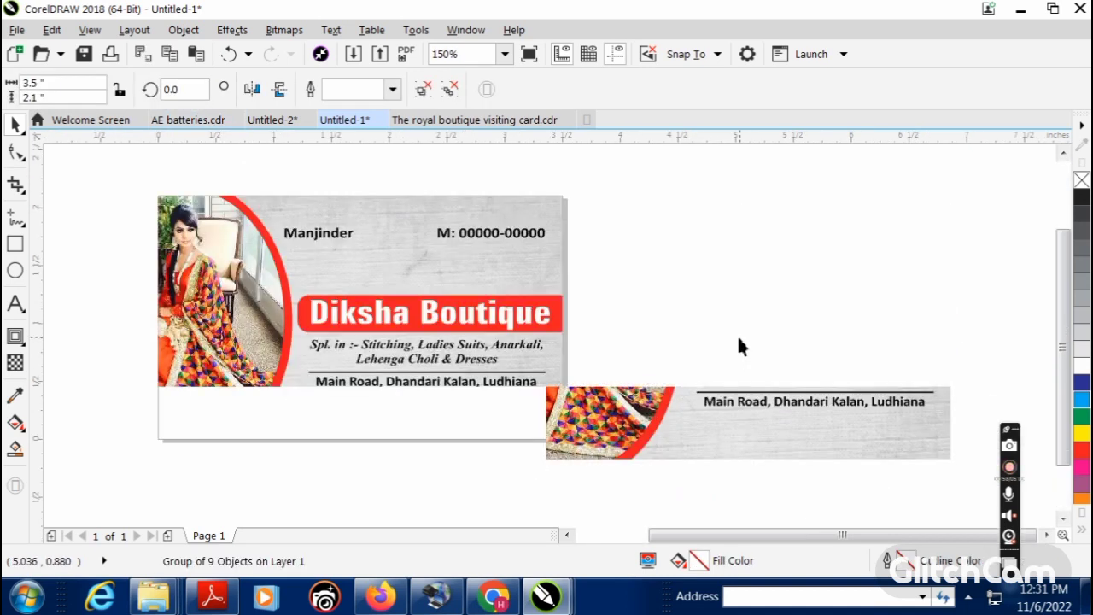
left_click(693, 328)
scroll(463, 321, "down", 1)
scroll(463, 321, "up", 1)
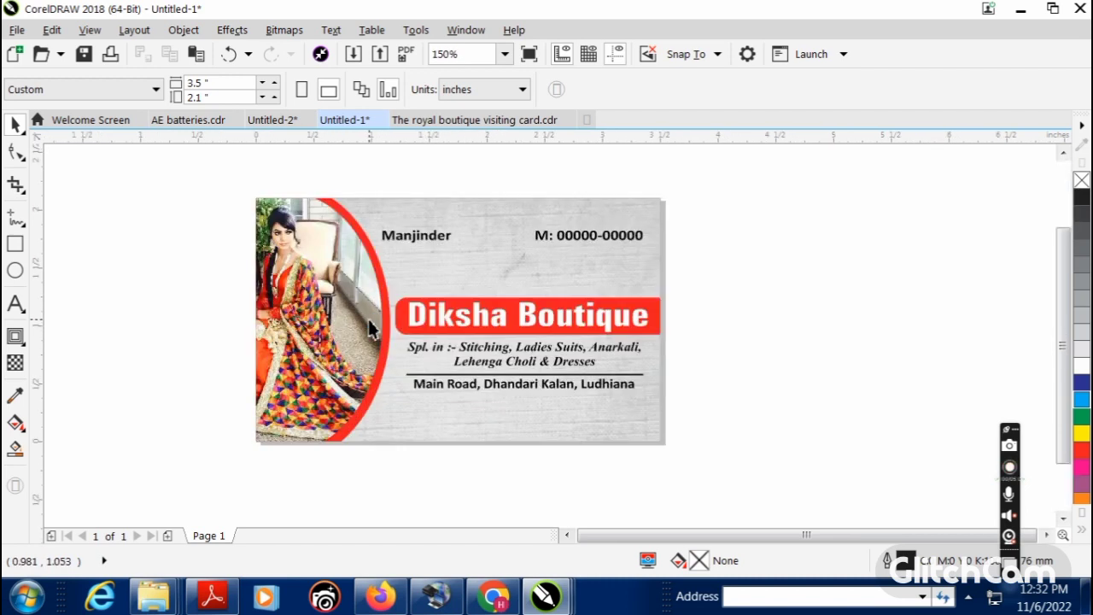
Step: Set up printing of the current page on the XRX9C934E663D72 PS printer and open that printer's preferences
left_click(16, 30)
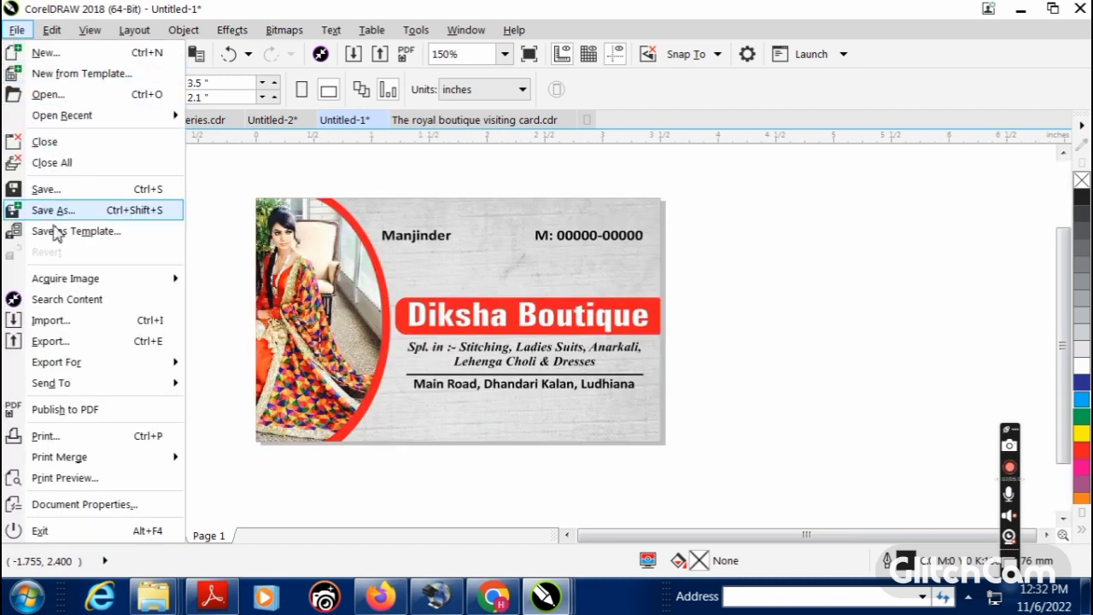
left_click(71, 442)
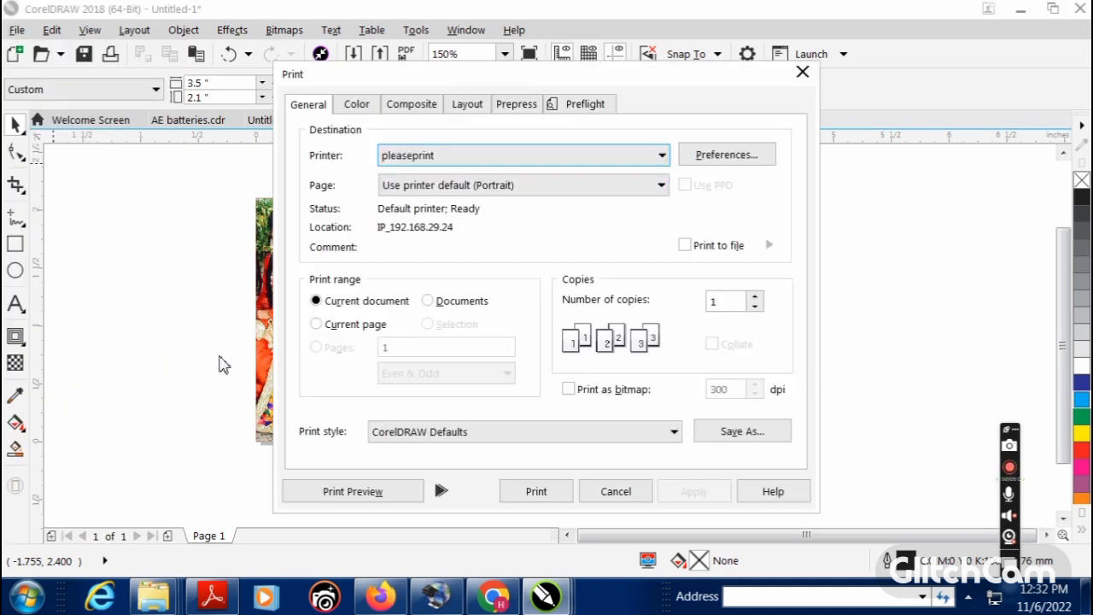
left_click(446, 157)
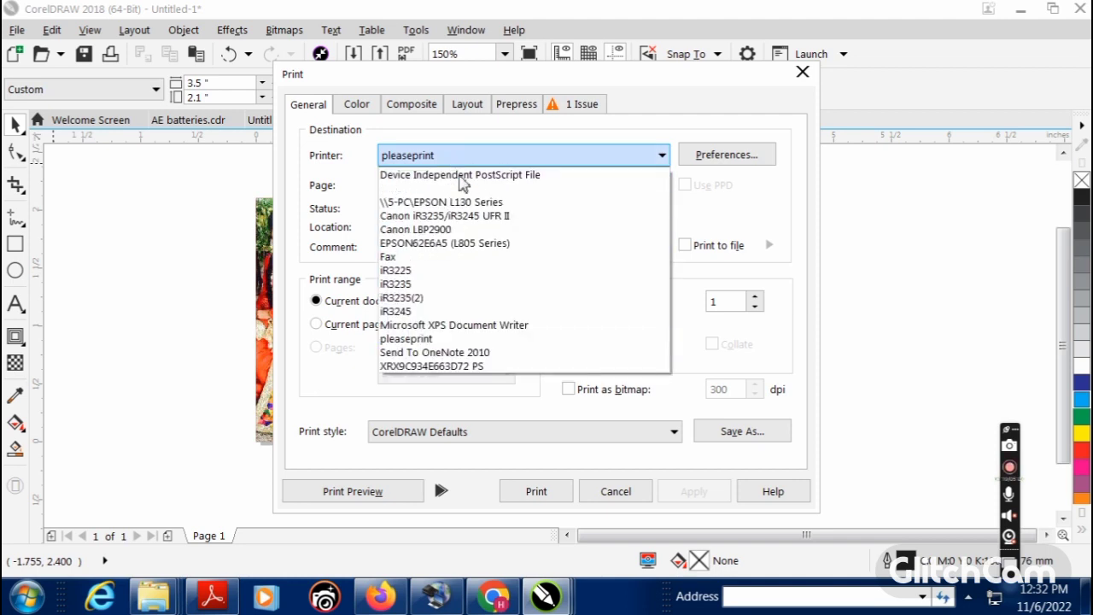
left_click(470, 370)
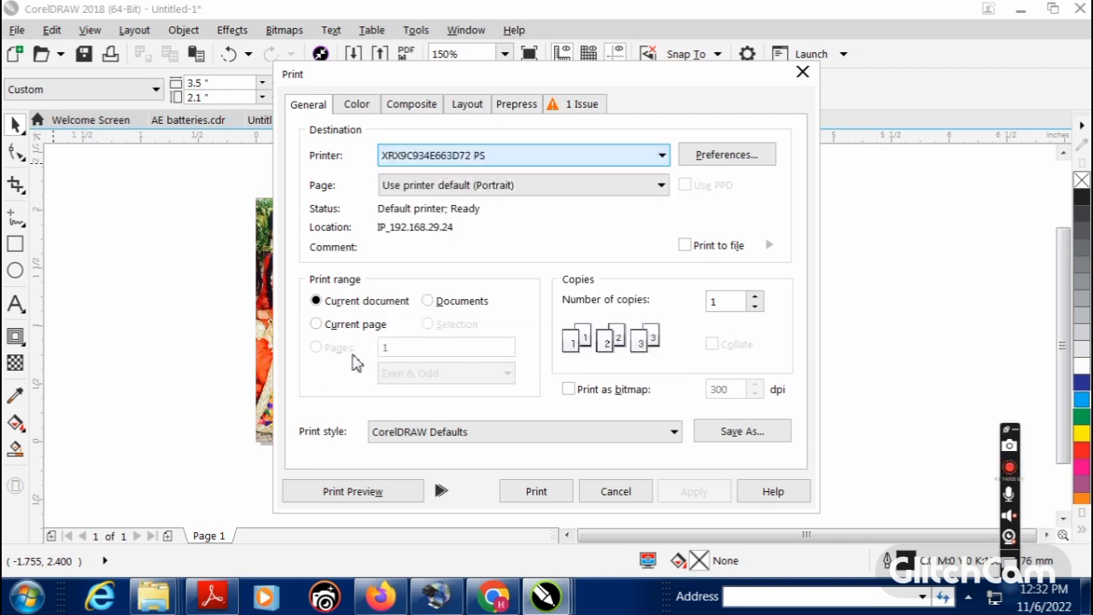
left_click(354, 329)
left_click(700, 159)
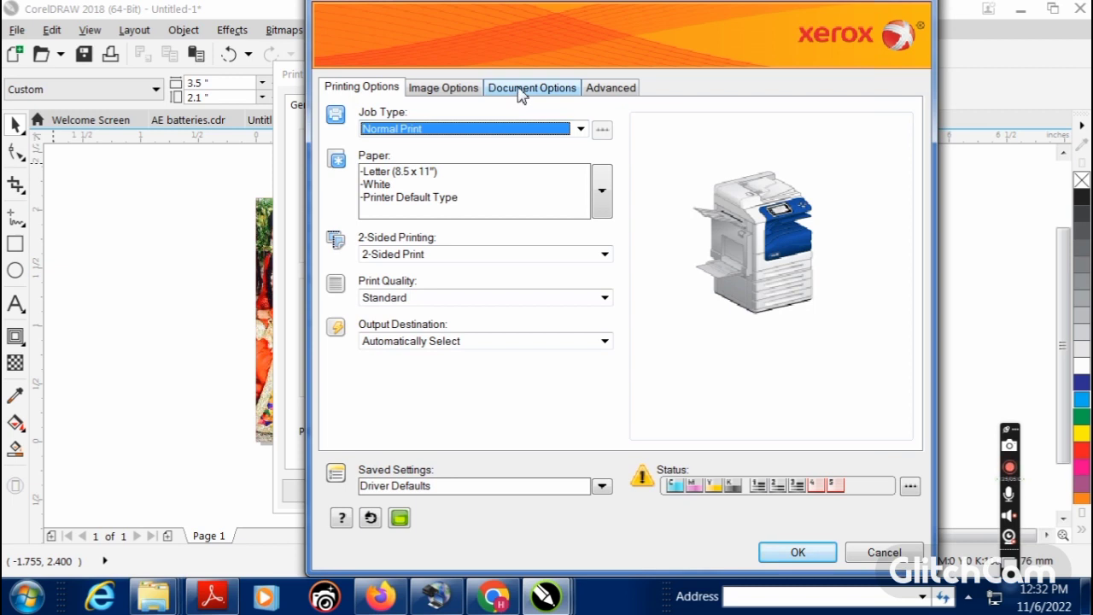
Step: Set the printer's document orientation to Landscape
left_click(522, 90)
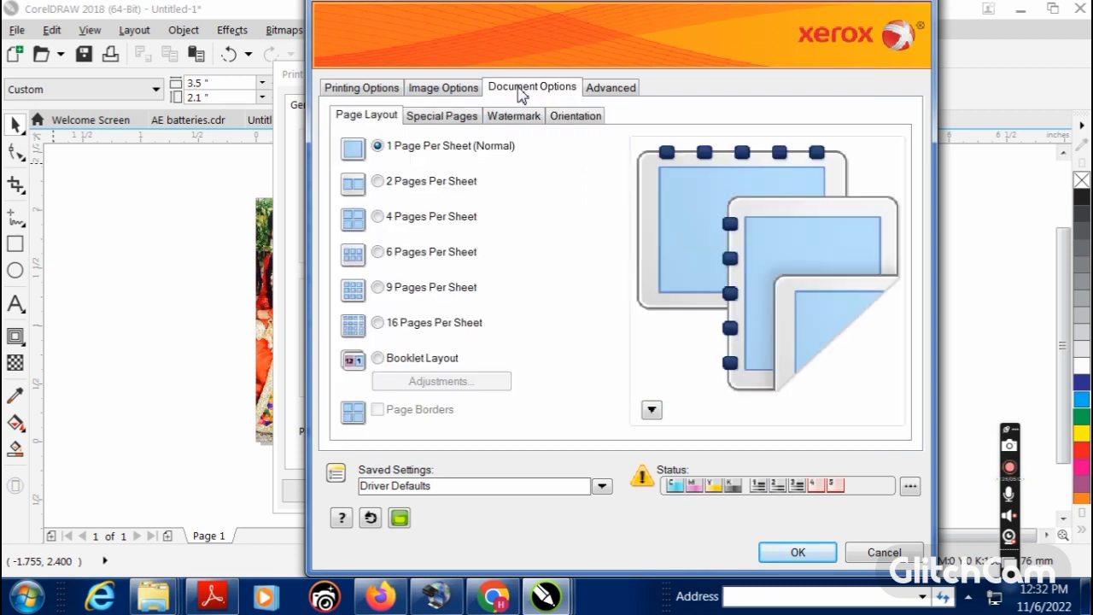
left_click(579, 119)
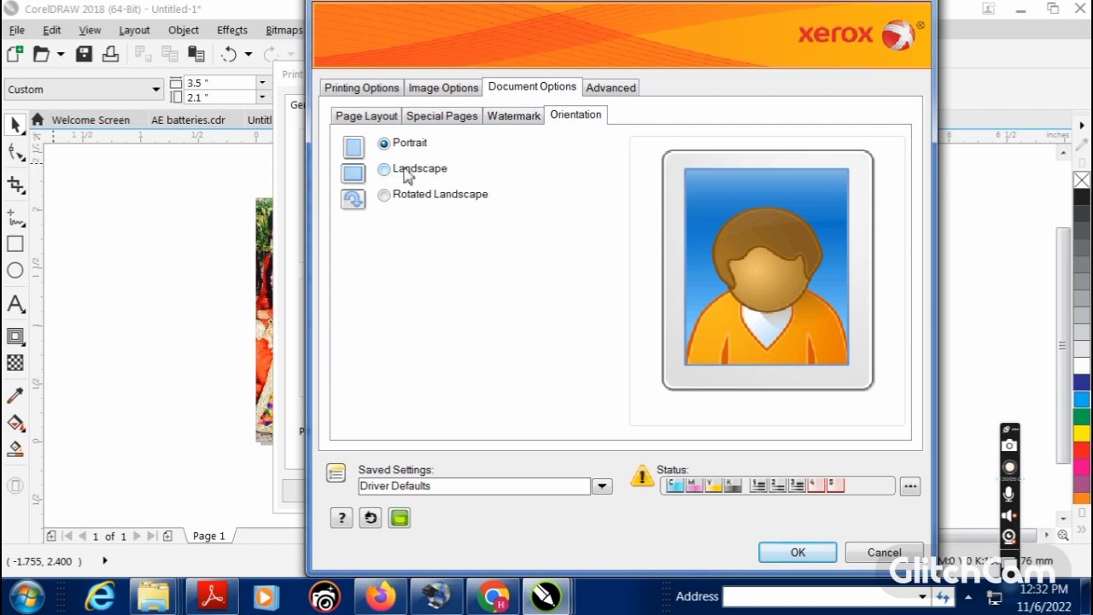
left_click(384, 169)
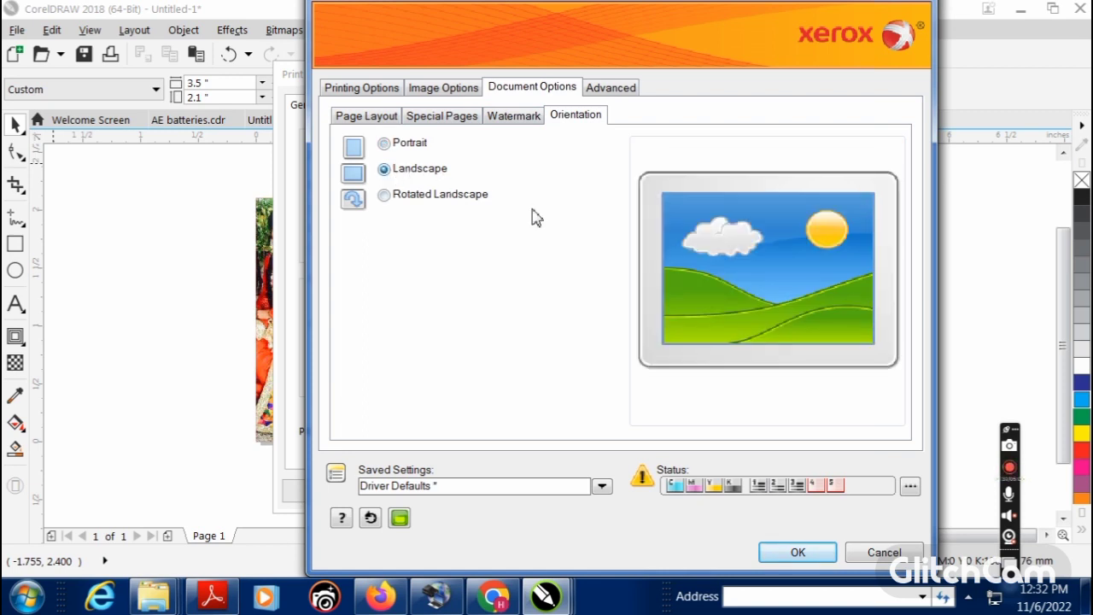
Step: Choose Tray 5 (Bypass) as the paper source for the print job
left_click(357, 88)
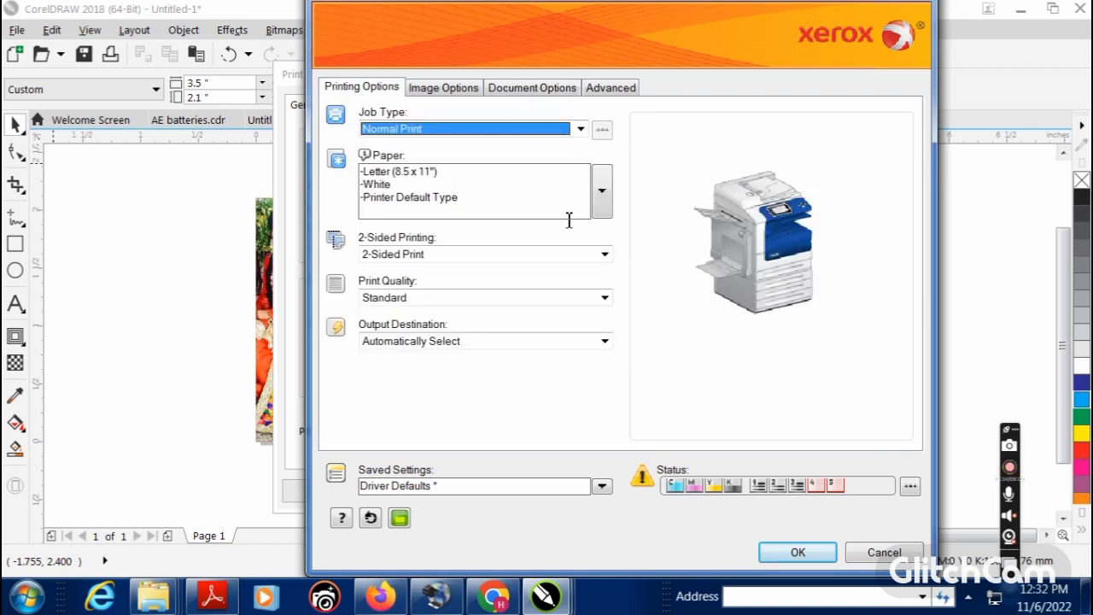
left_click(602, 197)
left_click(602, 195)
left_click(602, 196)
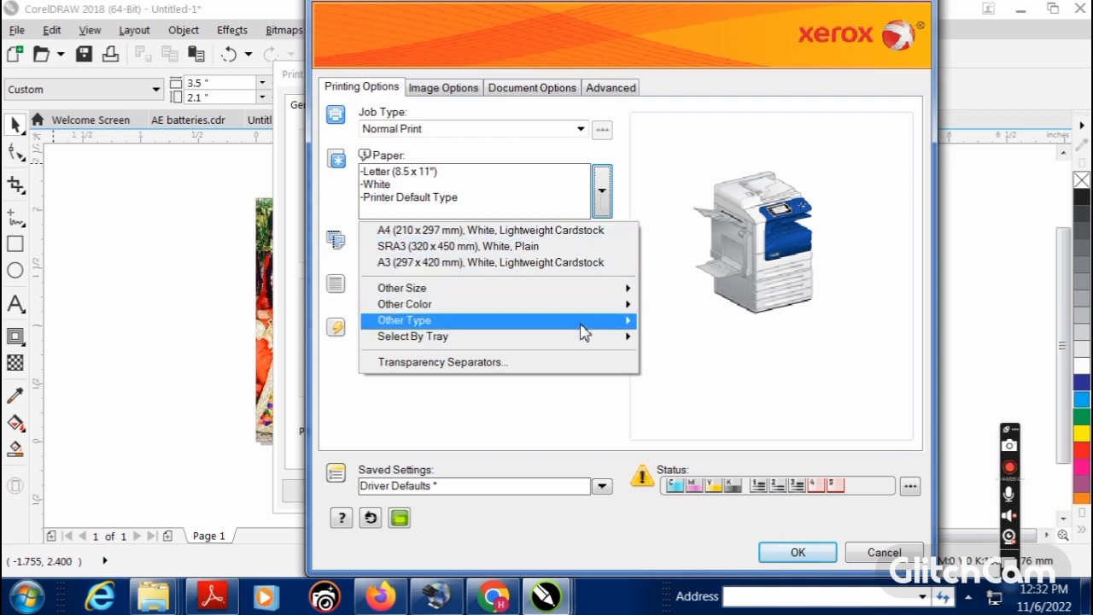
mouse_move(586, 344)
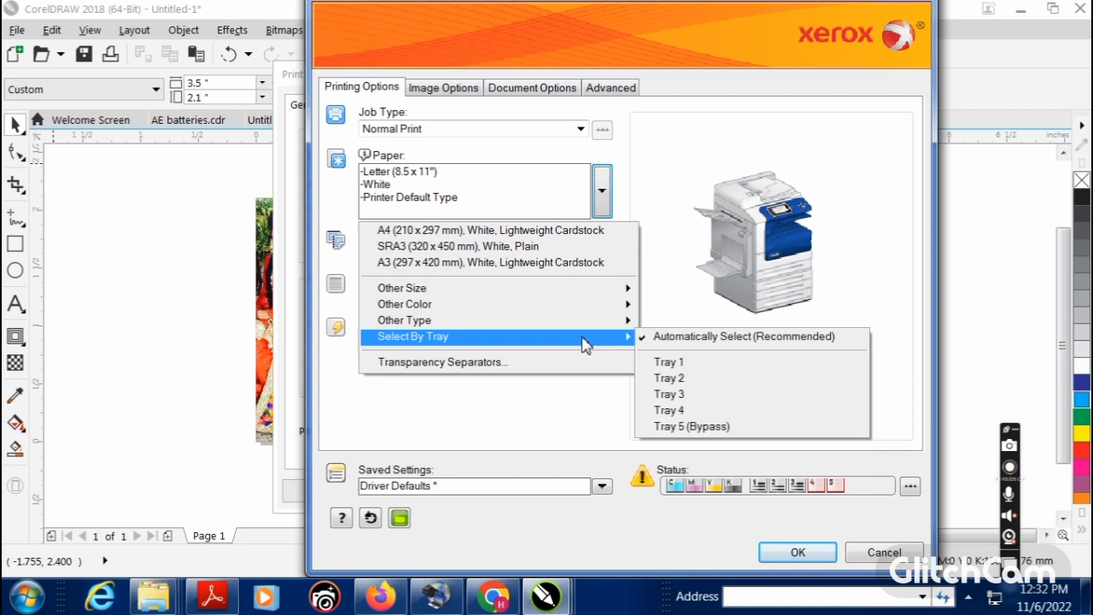
left_click(696, 427)
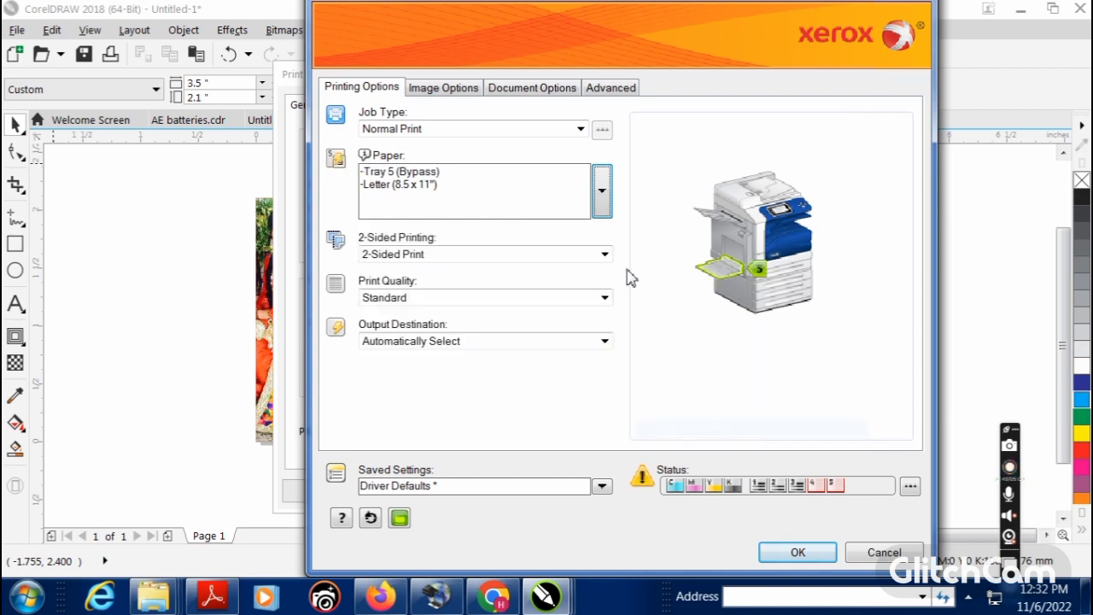
Step: Set both the fit-to-new-paper size and the document size to 12 x 18 inches
left_click(601, 200)
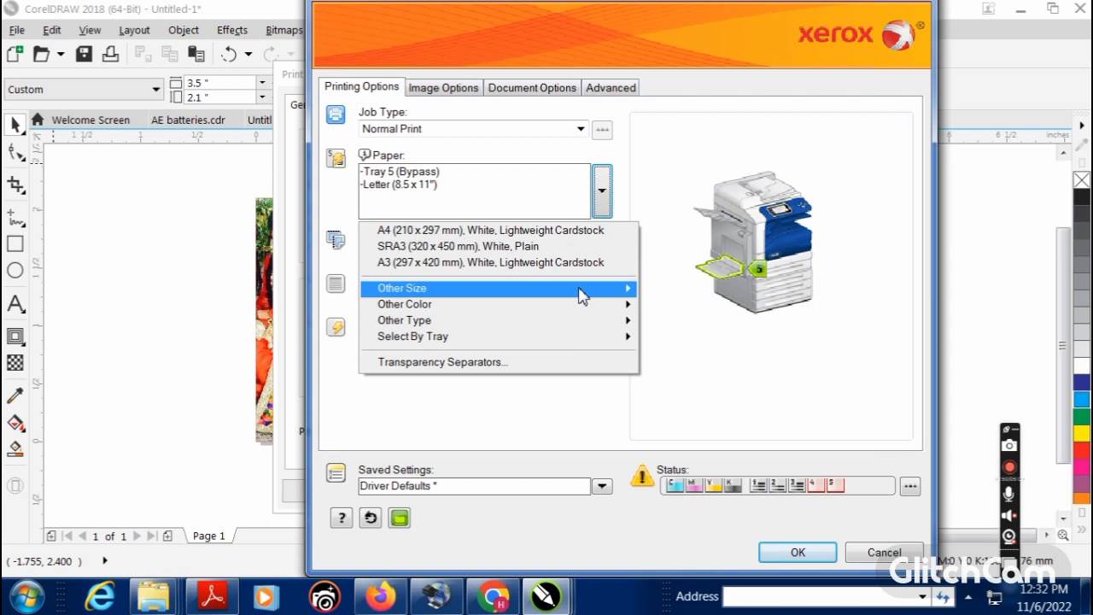
mouse_move(586, 288)
mouse_move(679, 291)
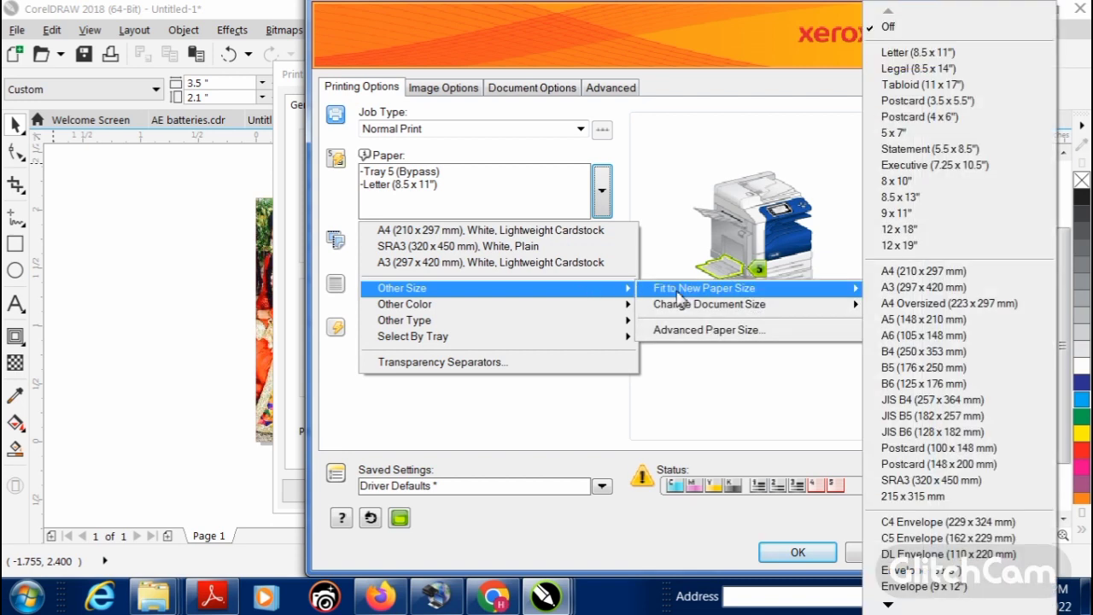
left_click(902, 231)
left_click(604, 196)
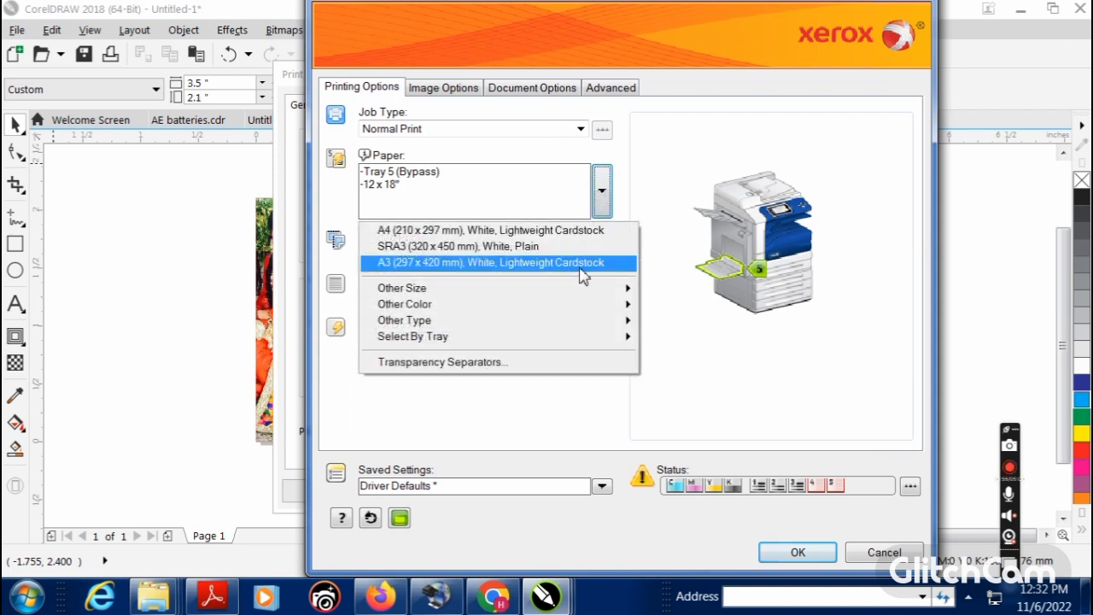
mouse_move(576, 291)
mouse_move(736, 309)
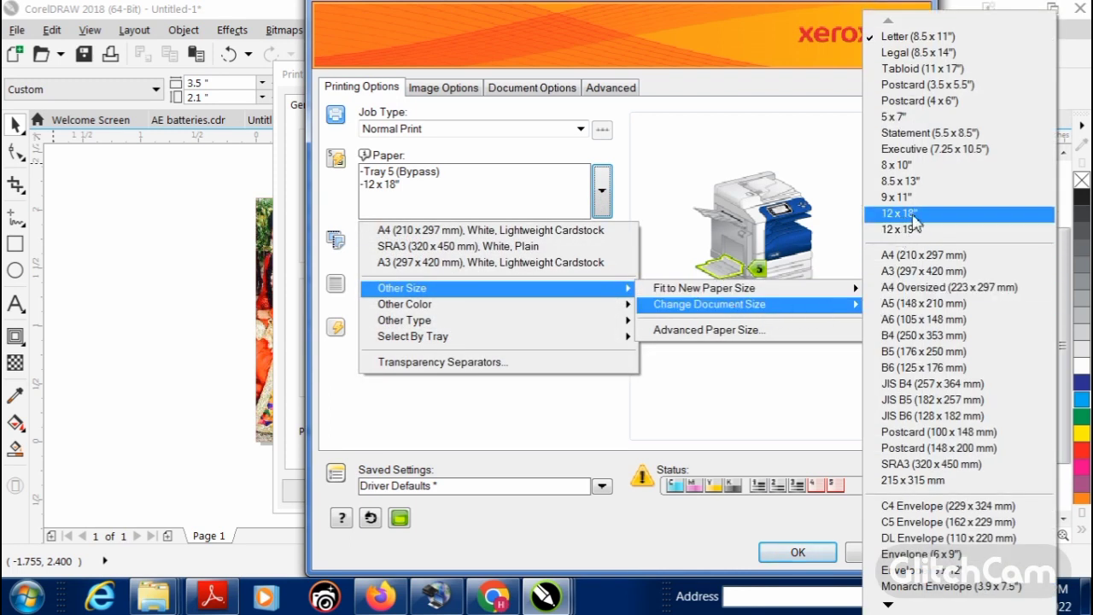
left_click(907, 221)
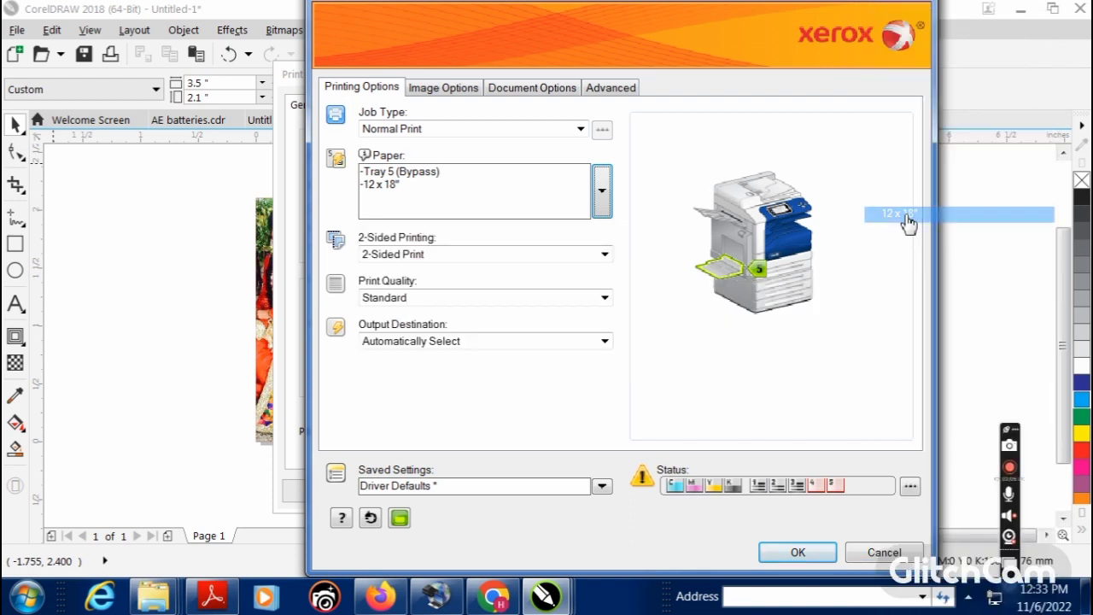
Step: Set the print job to 1-Sided Print with High Resolution quality and accept the printer preferences
left_click(427, 254)
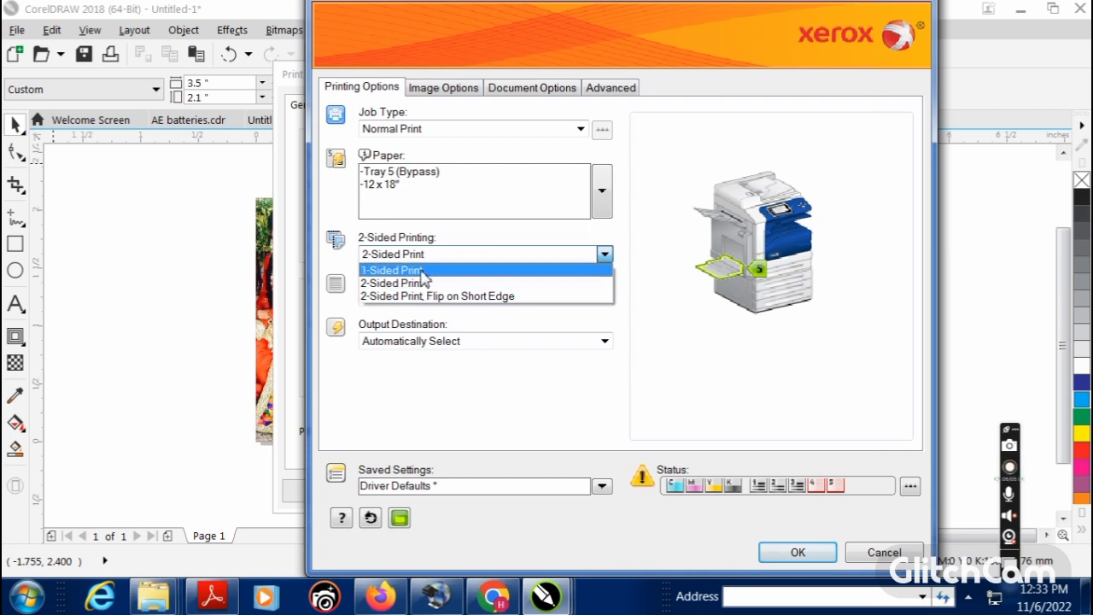
left_click(419, 270)
left_click(394, 299)
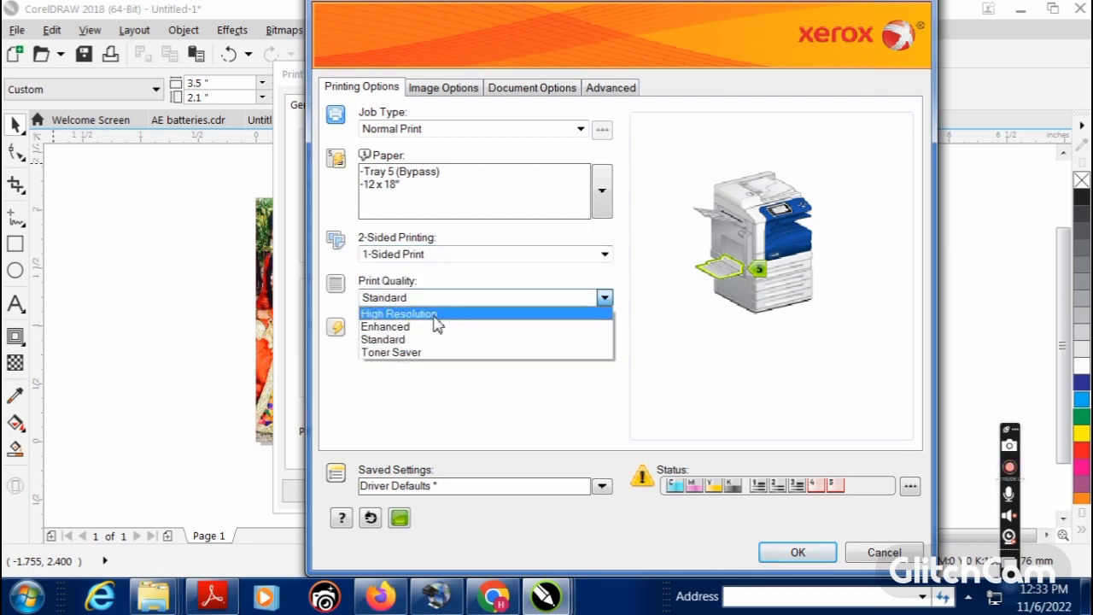
left_click(435, 314)
left_click(779, 551)
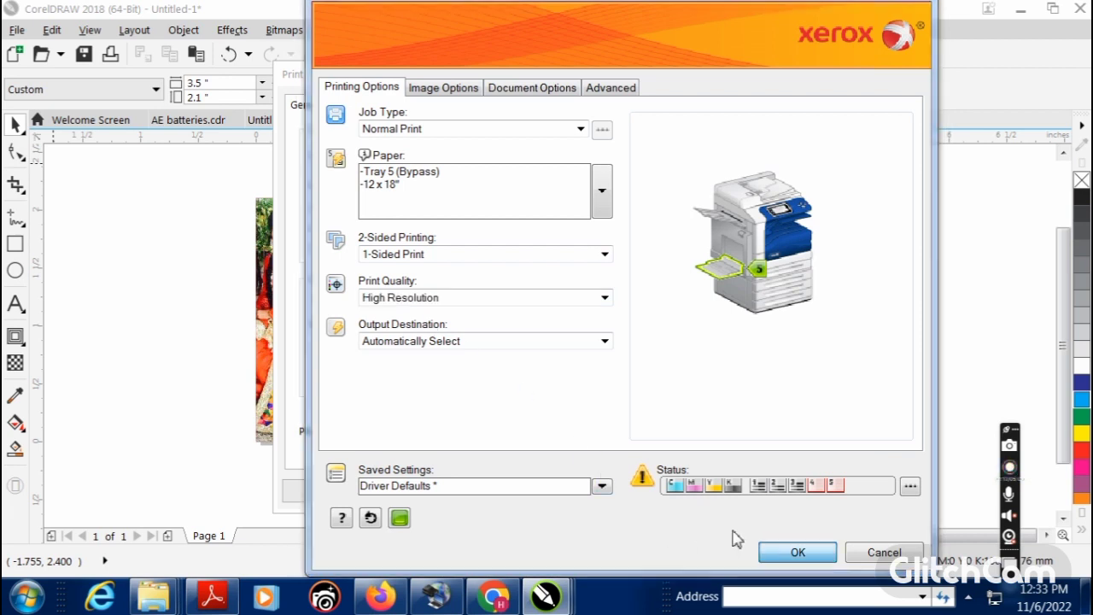
Step: Apply the print settings and open the print preview, selecting the card on the sheet to check its placement
left_click(694, 492)
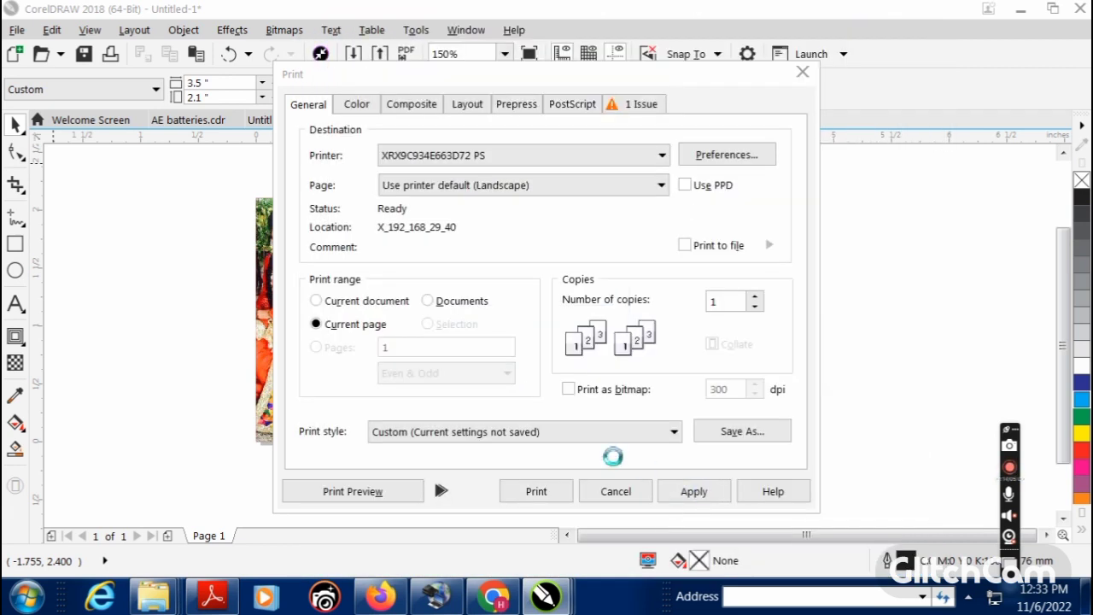
left_click(373, 492)
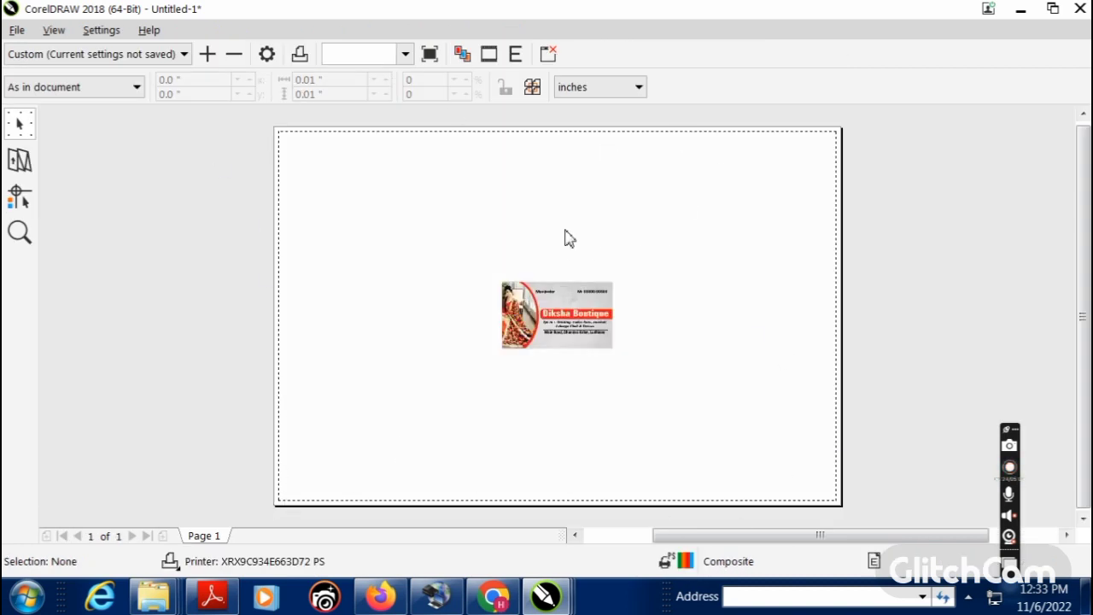
scroll(560, 304, "up", 2)
left_click(542, 327)
scroll(602, 320, "down", 1)
scroll(581, 285, "up", 1)
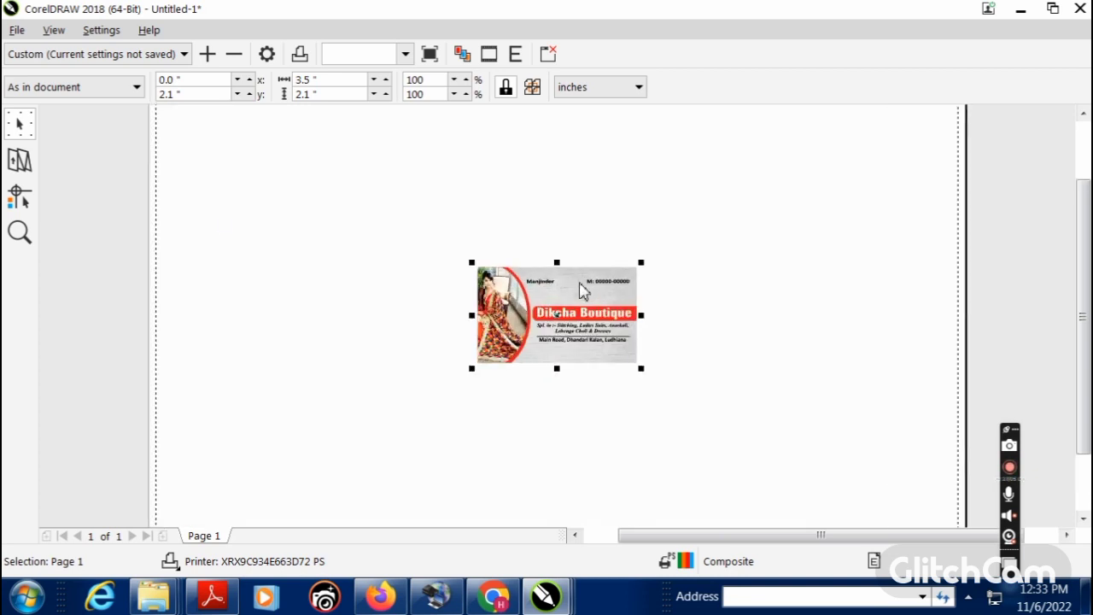
Step: Set the imposition layout to 5 across and 5 down so the card repeats over the sheet
left_click(19, 162)
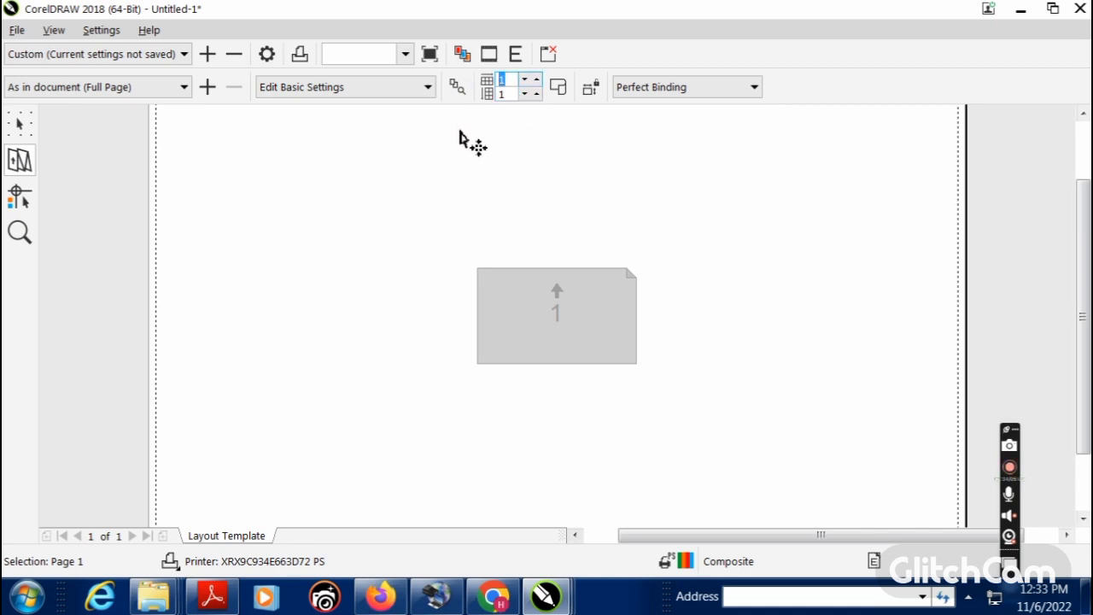
key("Tab")
type("5")
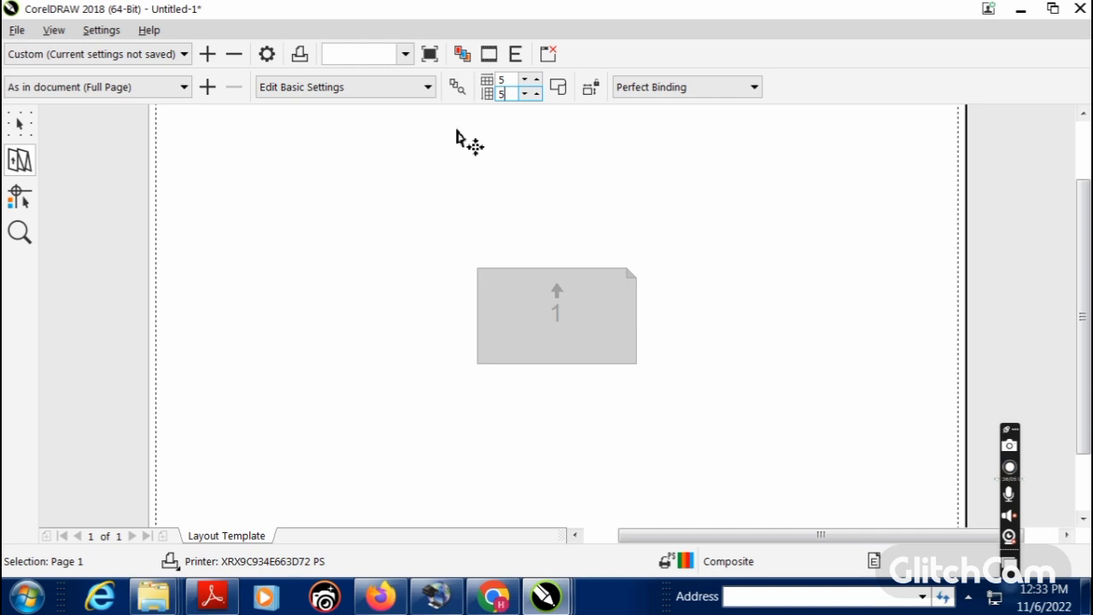
Step: Add crop marks to the imposed sheet of cards with the Marks Placement tool
left_click(18, 197)
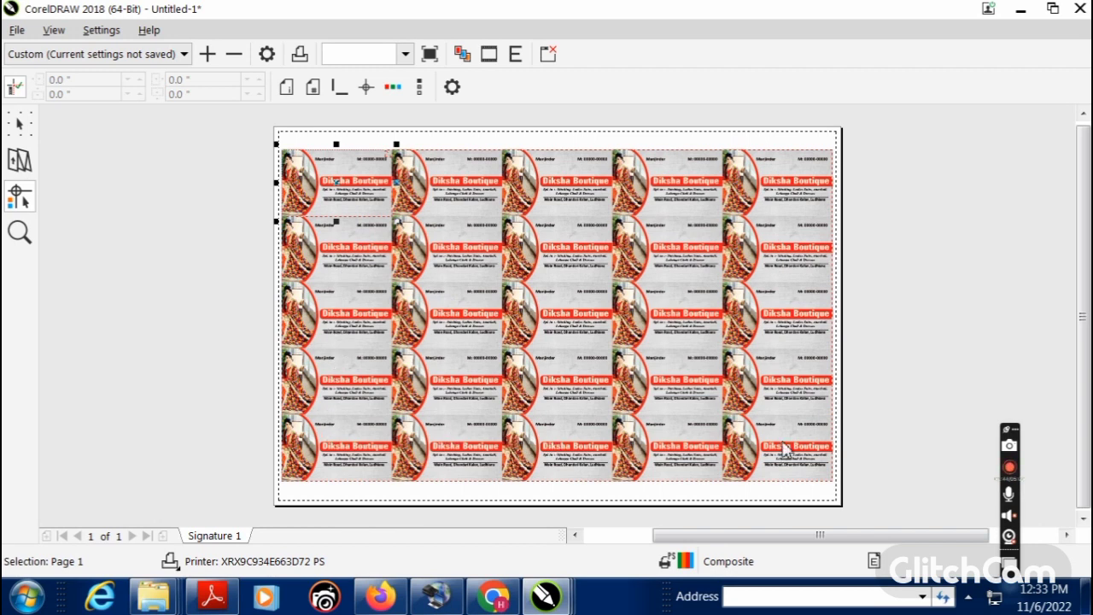
left_click(337, 91)
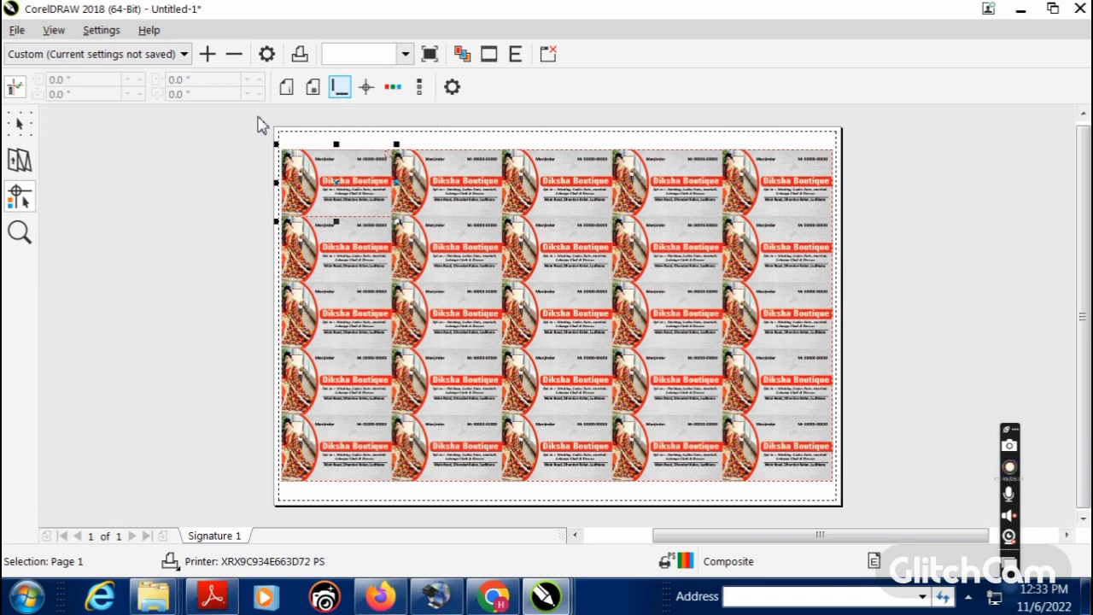
Step: Examine the crop marks and the card grid along the edges of the imposed sheet
scroll(374, 144, "up", 2)
scroll(401, 282, "down", 2)
scroll(324, 162, "up", 2)
scroll(317, 267, "down", 1)
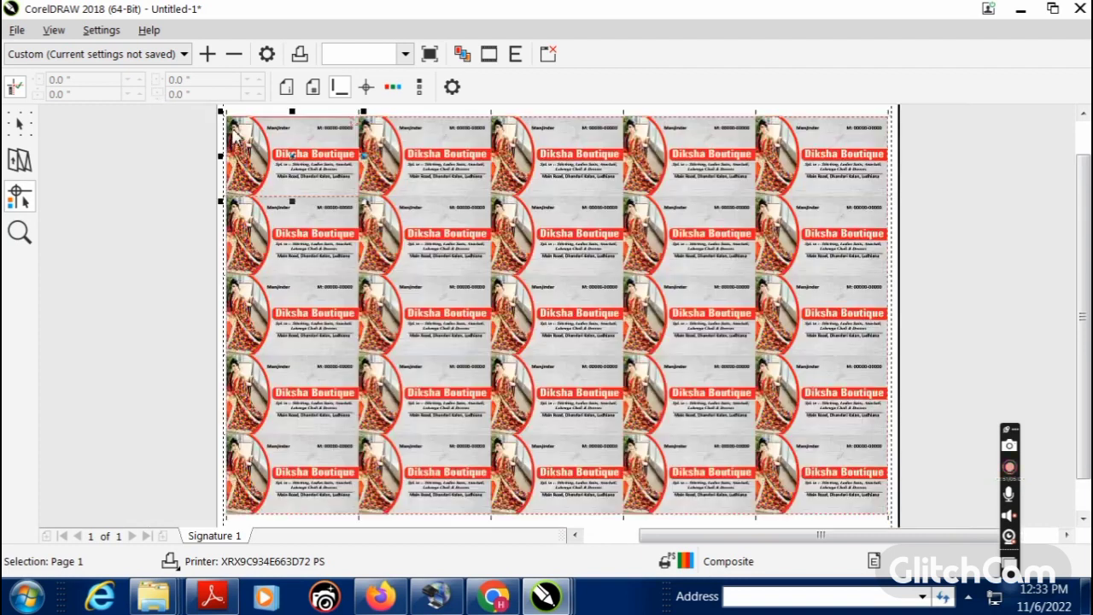
scroll(316, 220, "down", 1)
scroll(310, 166, "up", 1)
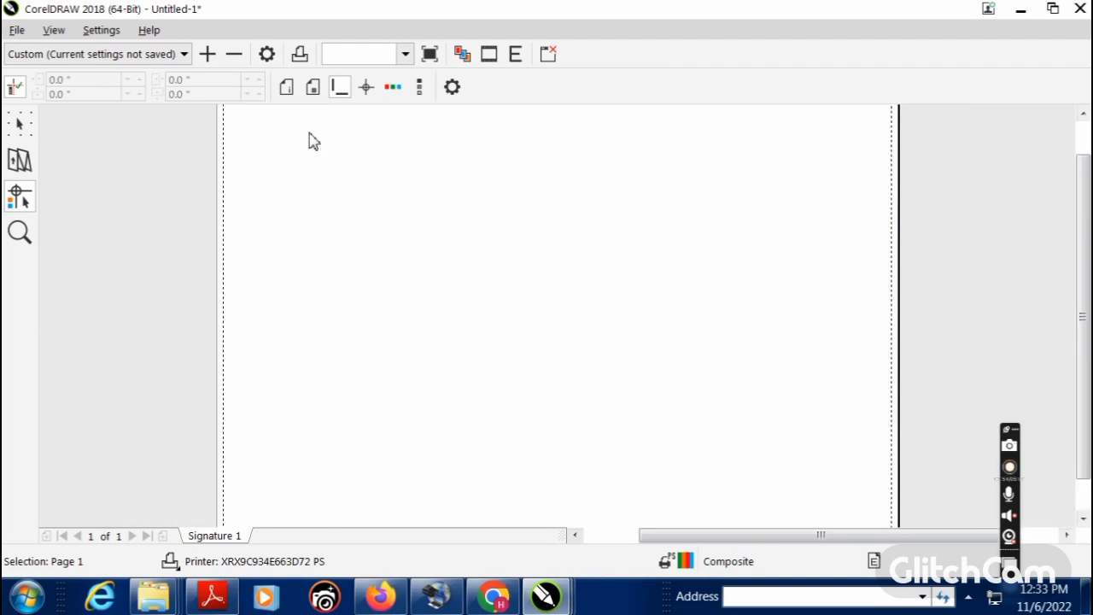
scroll(299, 154, "up", 2)
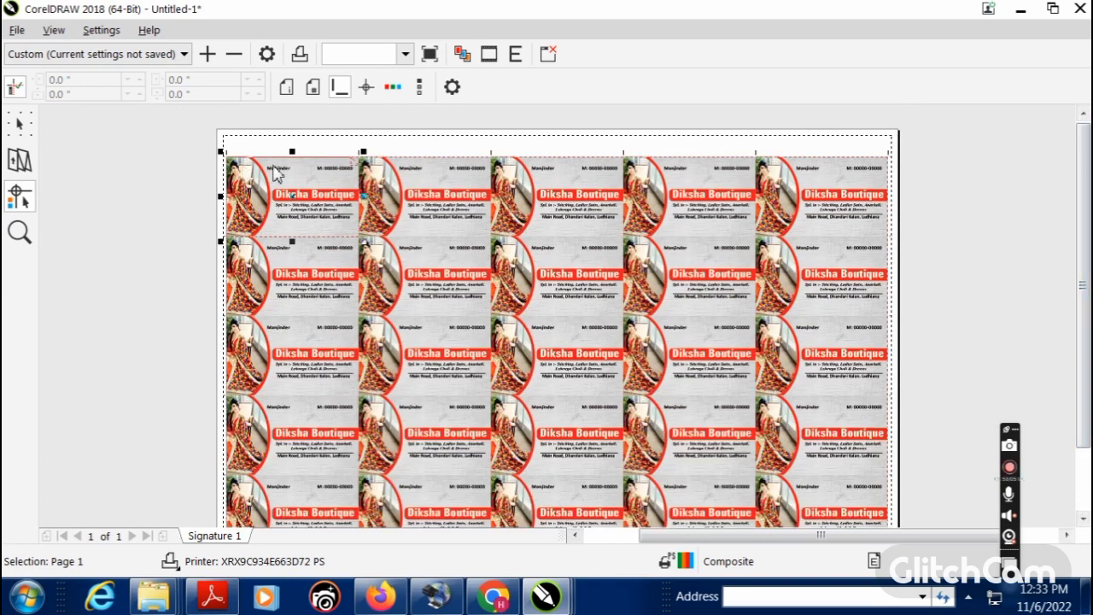
scroll(409, 313, "down", 2)
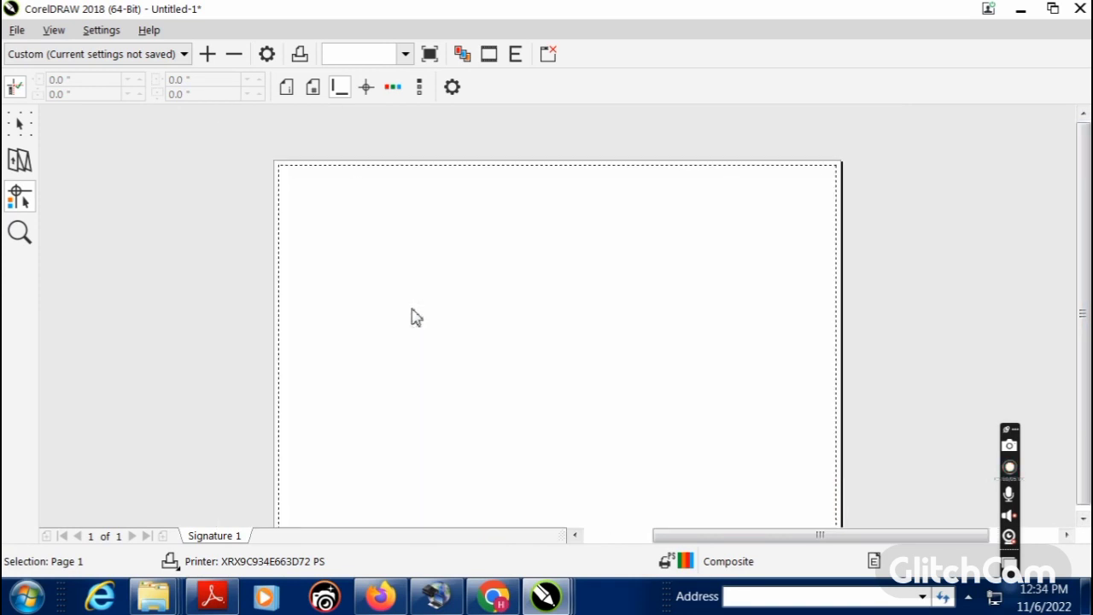
scroll(418, 359, "up", 1)
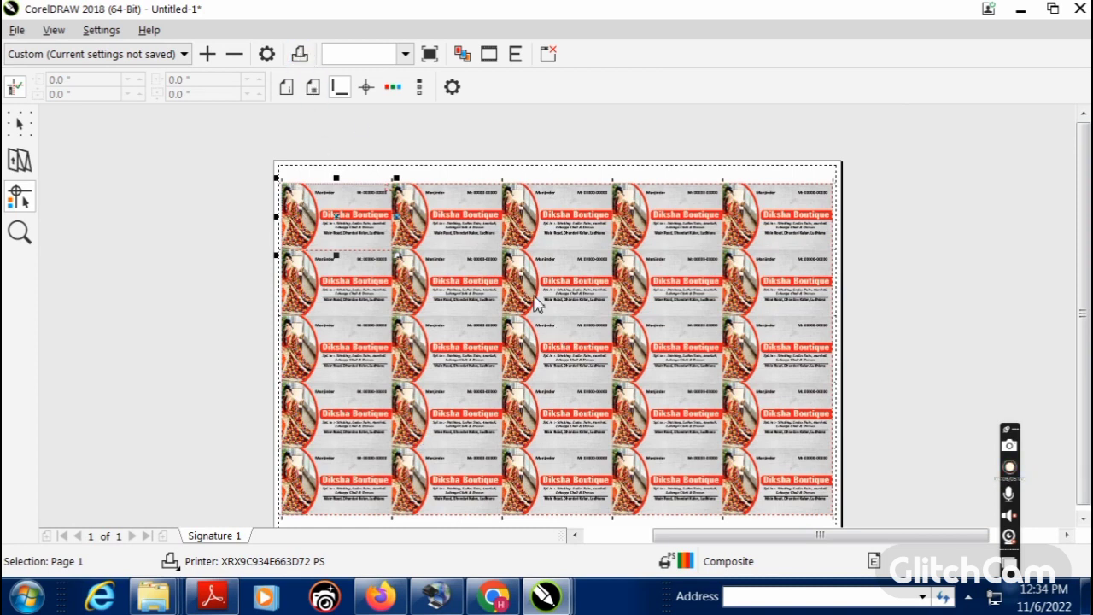
scroll(549, 207, "down", 1)
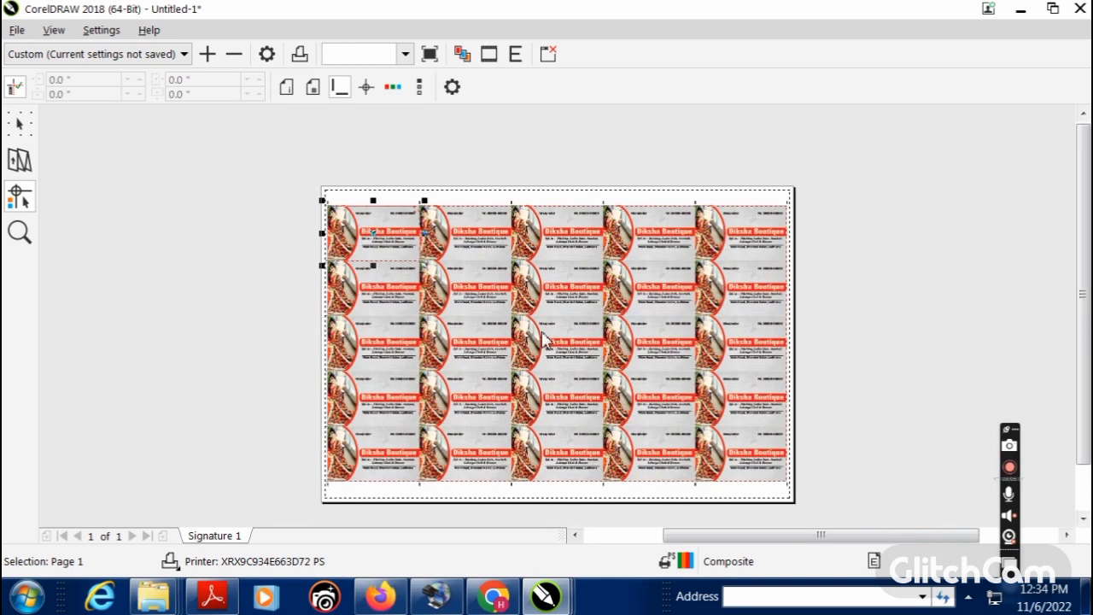
Step: View the imposed sheet in full screen, return from it, and close the print preview
key("ctrl+u")
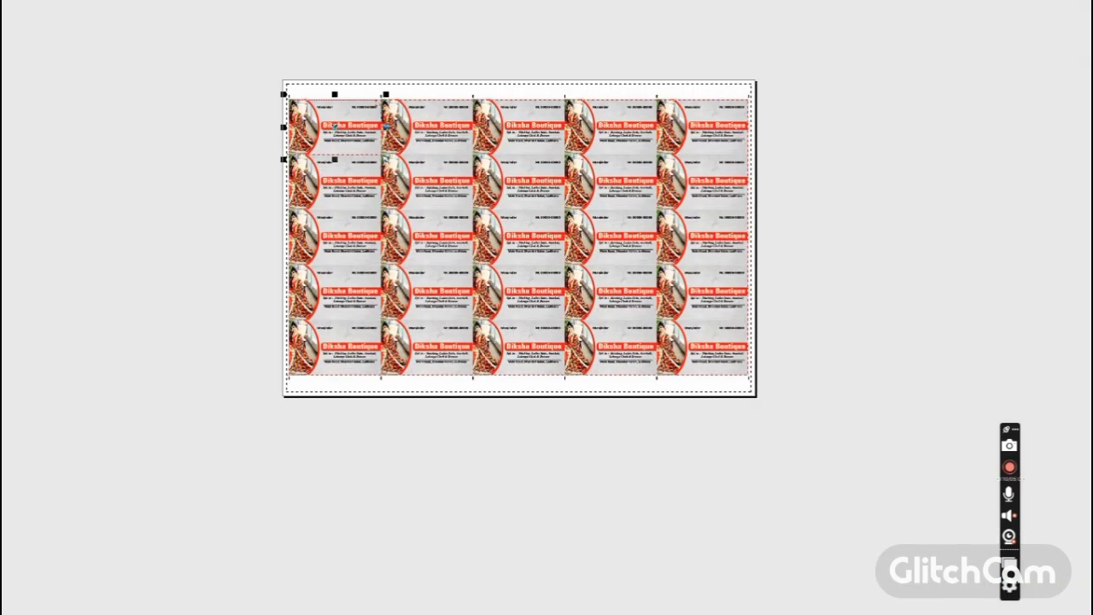
key("Escape")
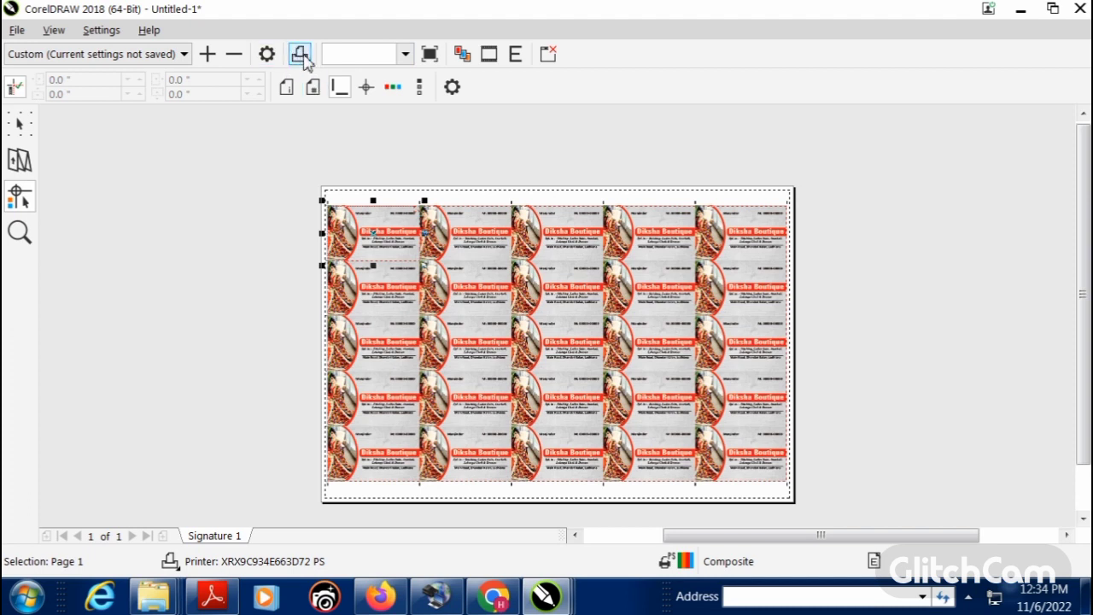
left_click(547, 56)
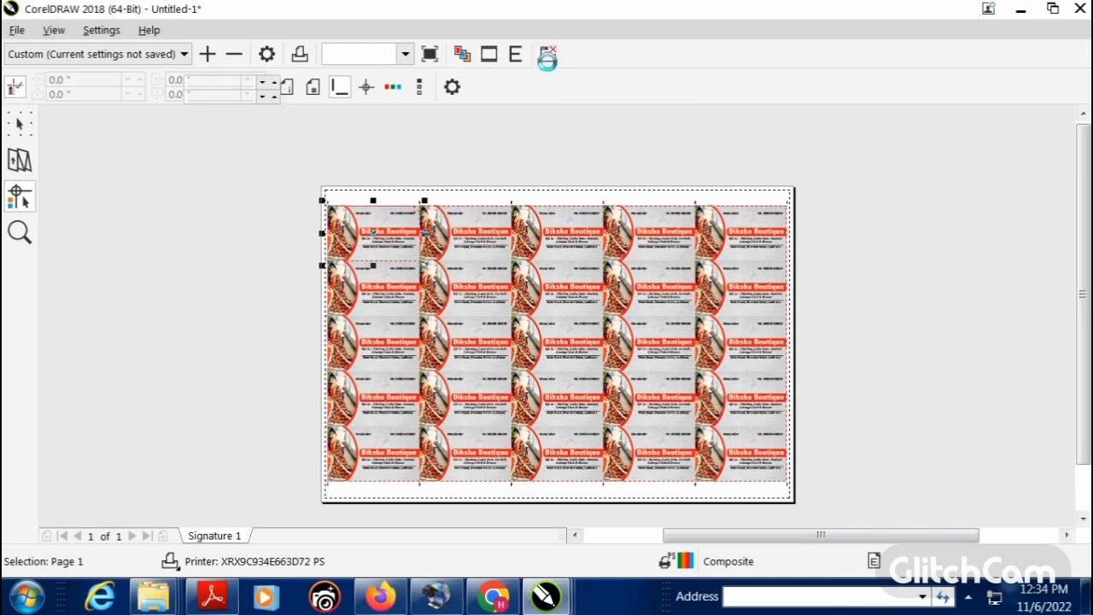